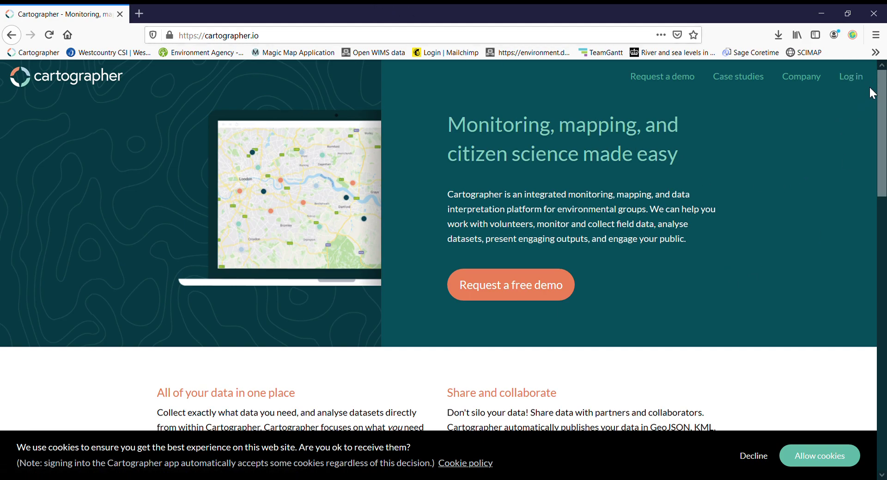
# Log in to Cartographer with the account email and password to reach the Westcountry Rivers Trust workspace
pyautogui.click(850, 78)
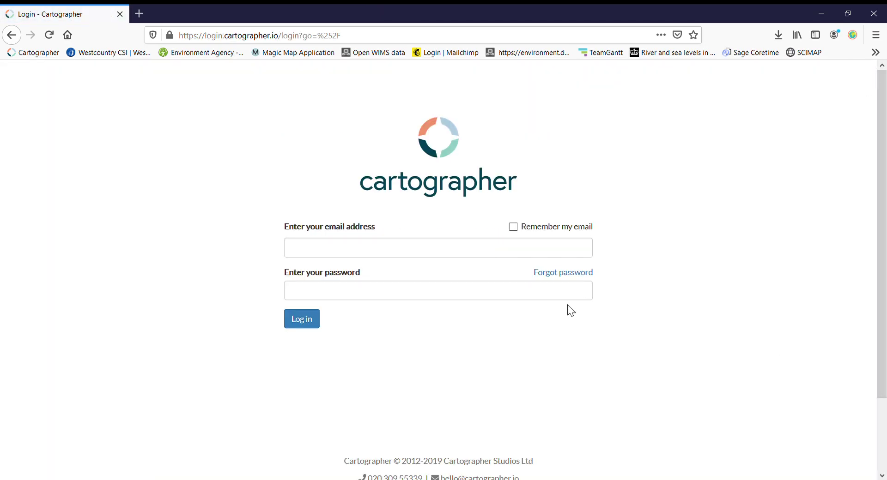
pyautogui.click(503, 259)
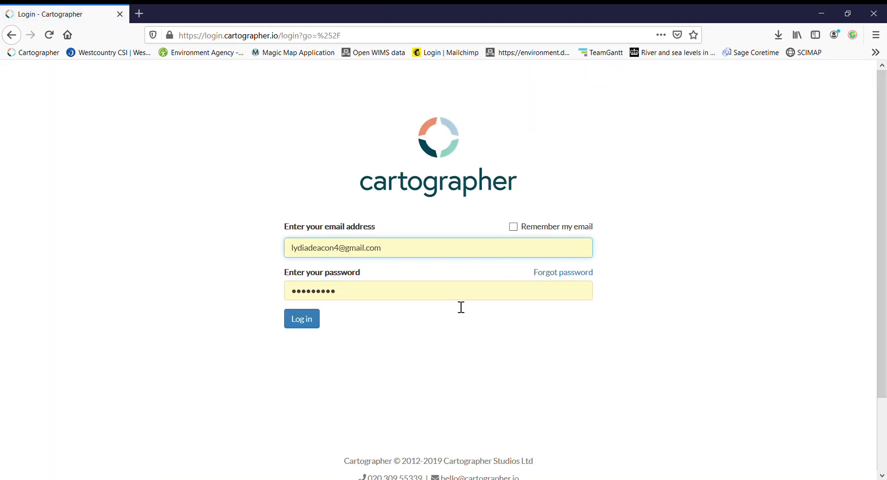
pyautogui.click(299, 320)
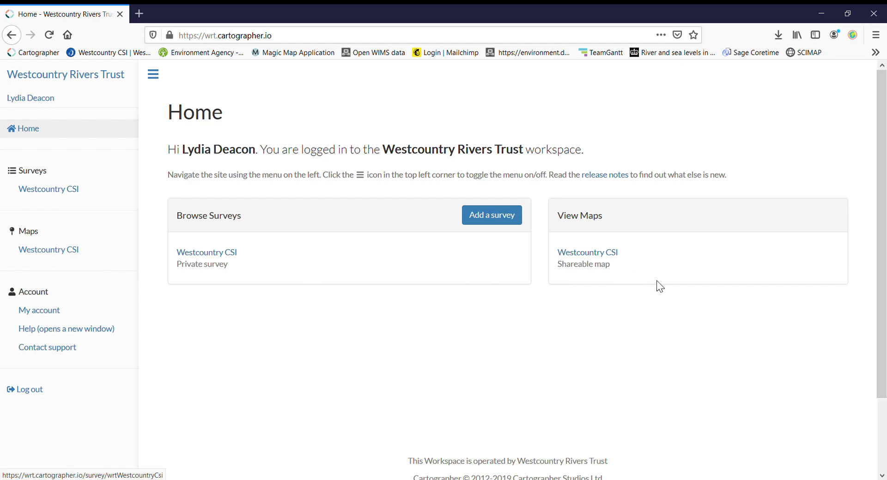
# Open the Westcountry CSI map and collapse the left sidebar to widen it
pyautogui.click(619, 256)
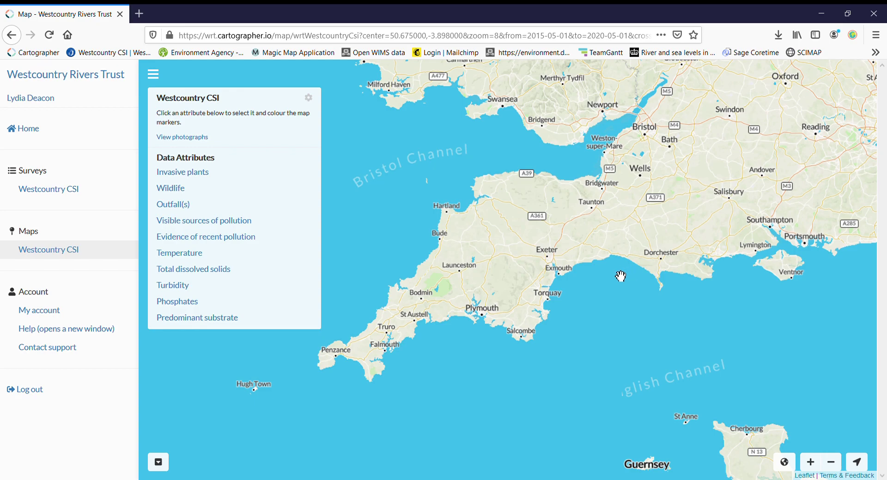
pyautogui.click(154, 74)
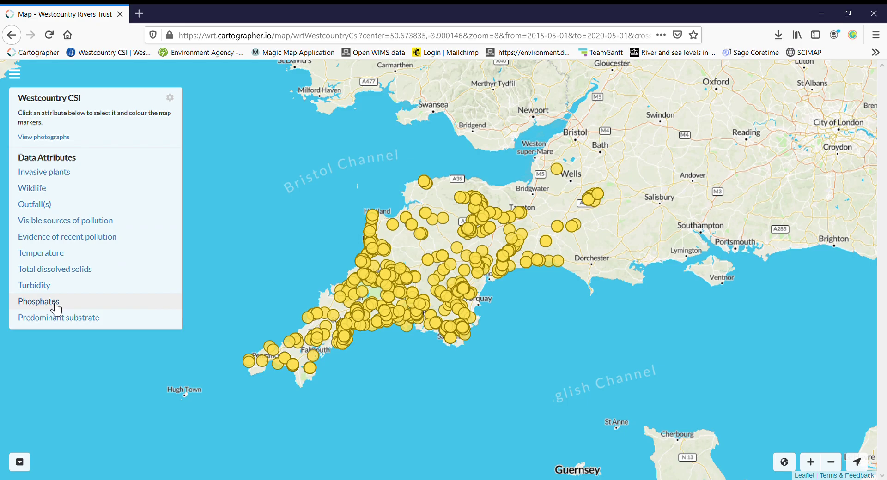
# Colour the map markers by Phosphates values
pyautogui.click(56, 308)
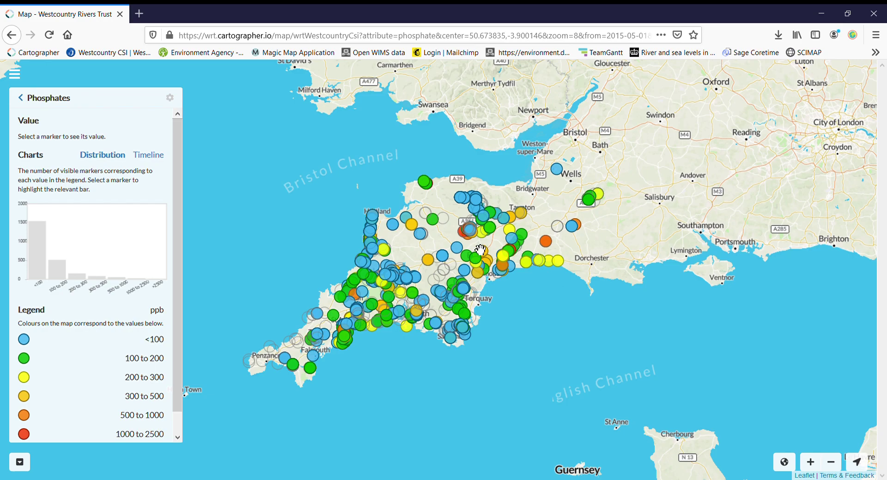
pyautogui.scroll(-1, 116, 365)
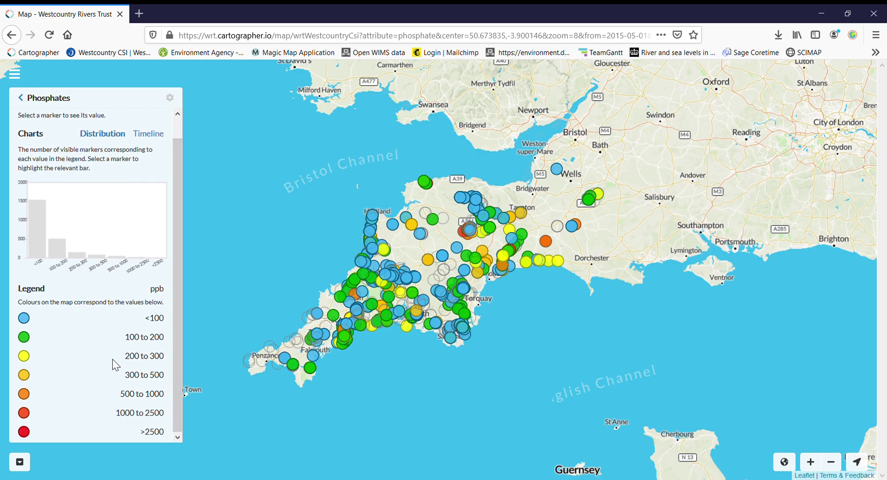
pyautogui.scroll(3, 538, 372)
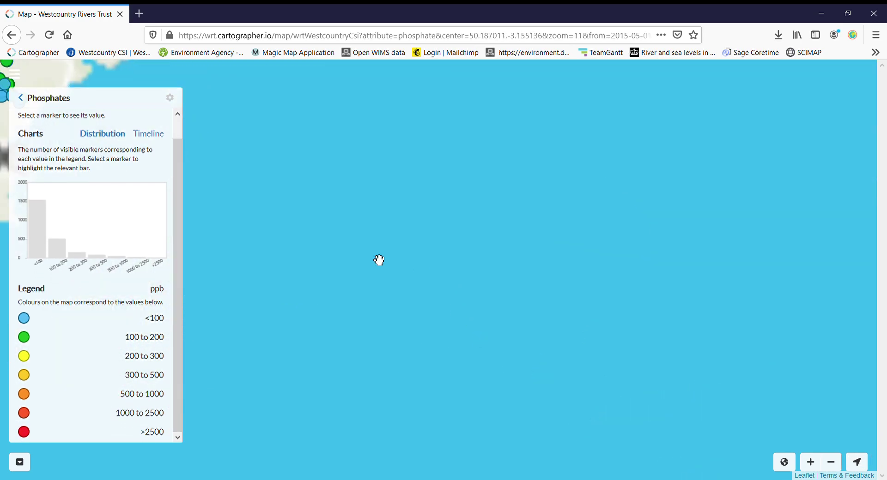
# Pan the map across Devon to the Bude coast, checking a marker near Lifton on the way
pyautogui.moveTo(221, 164); pyautogui.dragTo(730, 398)
pyautogui.moveTo(296, 139); pyautogui.dragTo(535, 321)
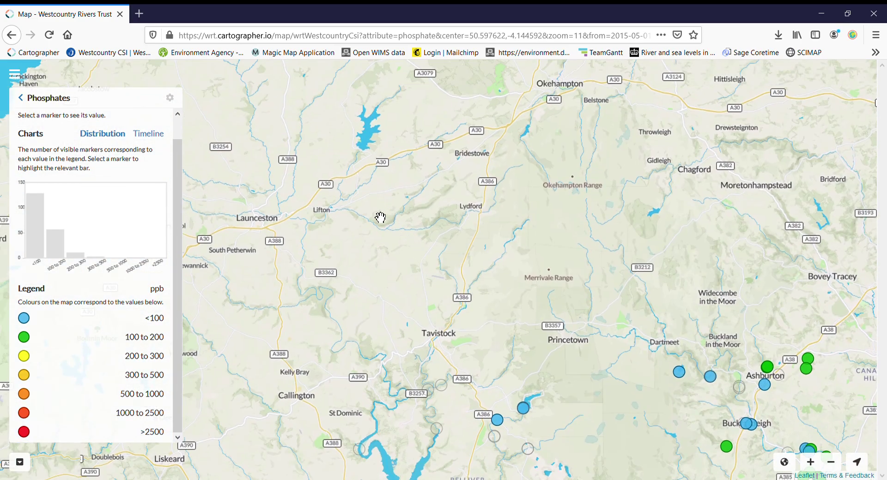
pyautogui.click(465, 411)
pyautogui.moveTo(355, 194); pyautogui.dragTo(384, 254)
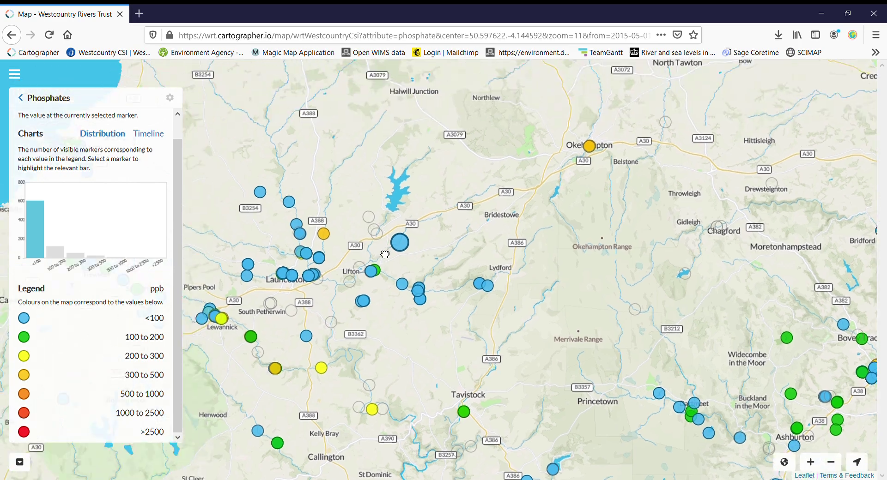
pyautogui.moveTo(152, 70); pyautogui.dragTo(270, 349)
pyautogui.moveTo(278, 434); pyautogui.dragTo(448, 359)
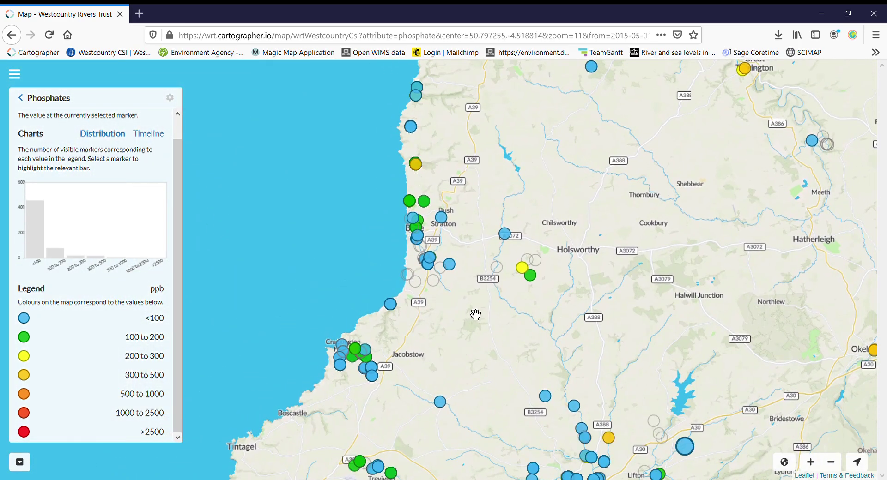
# Colour markers by Total dissolved solids and show the timeline for the 225 ppm coastal marker
pyautogui.click(25, 102)
pyautogui.click(59, 285)
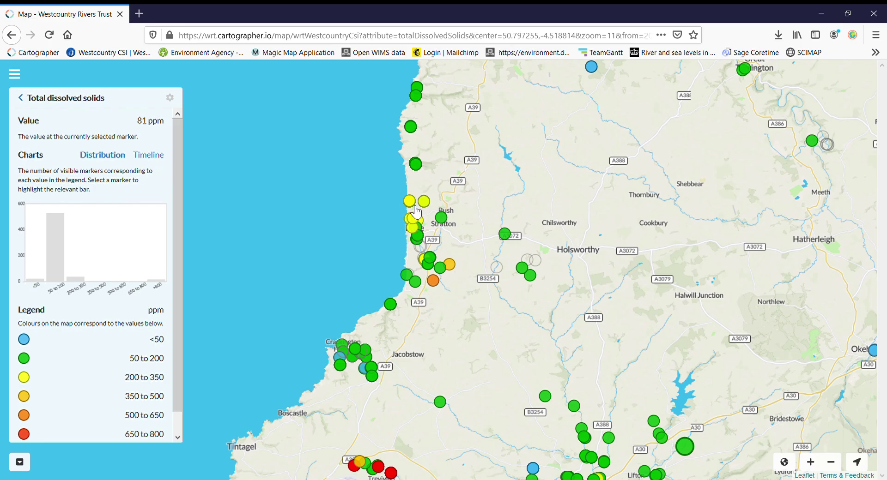
pyautogui.scroll(2, 424, 235)
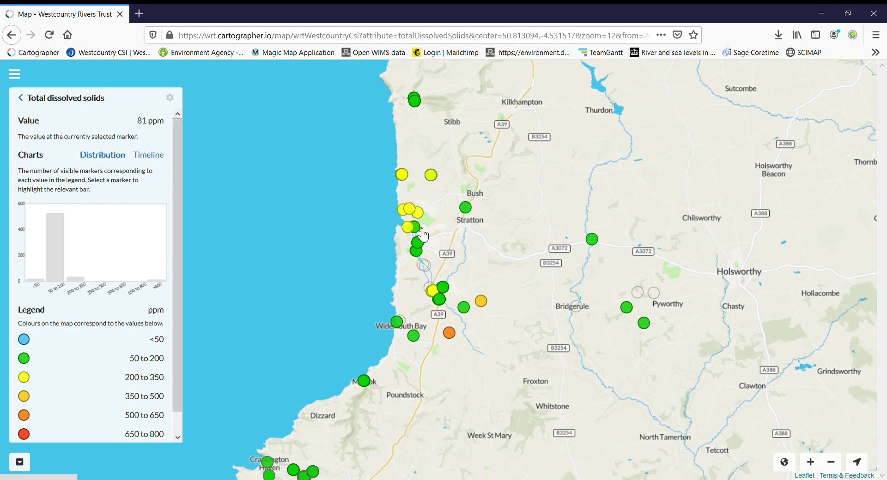
pyautogui.click(386, 120)
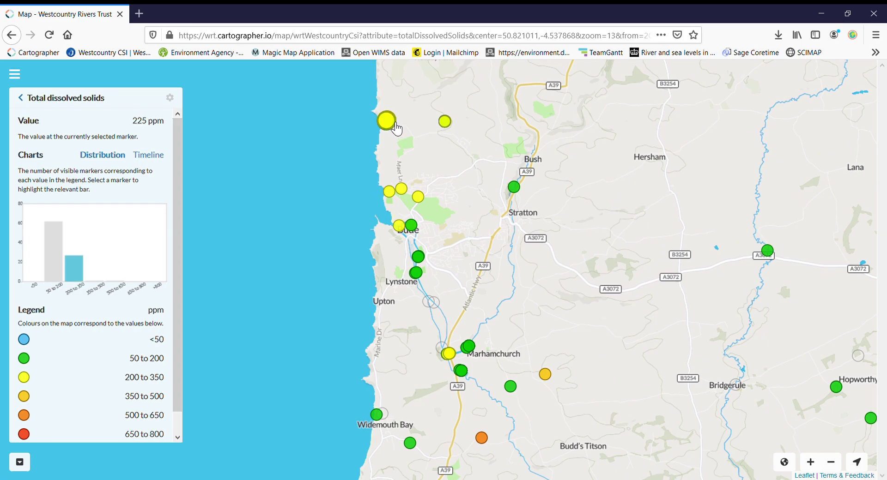
pyautogui.click(148, 158)
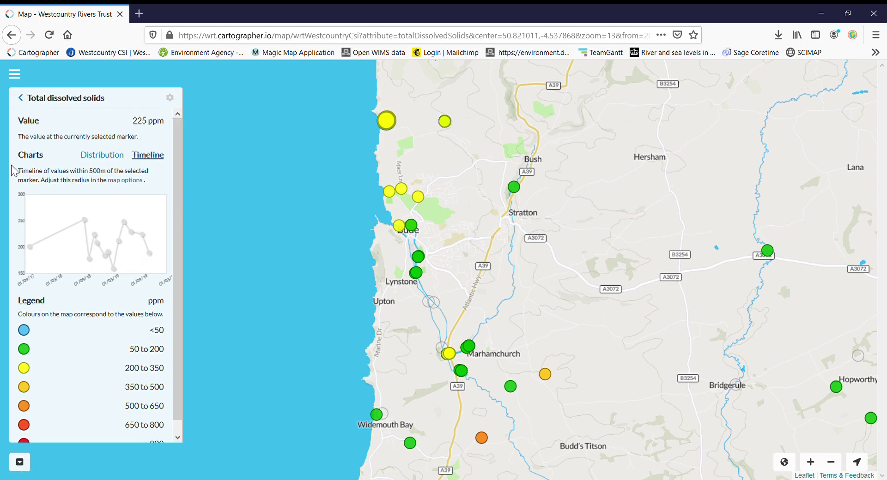
# Review the site's attribute values and nearby photographs, then switch the base map to satellite imagery
pyautogui.click(20, 98)
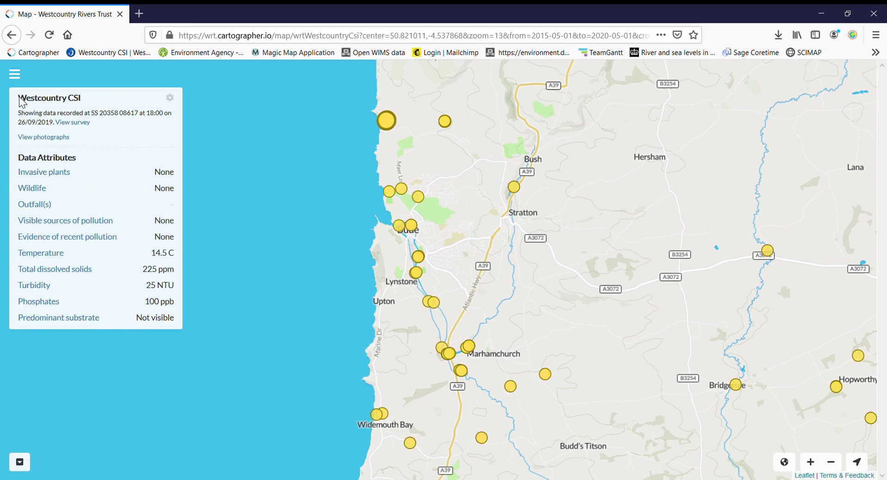
pyautogui.click(44, 138)
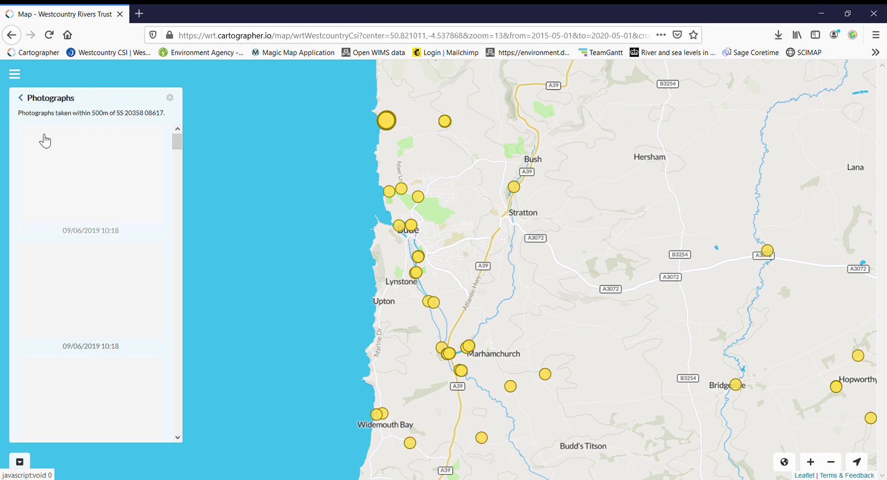
pyautogui.click(20, 97)
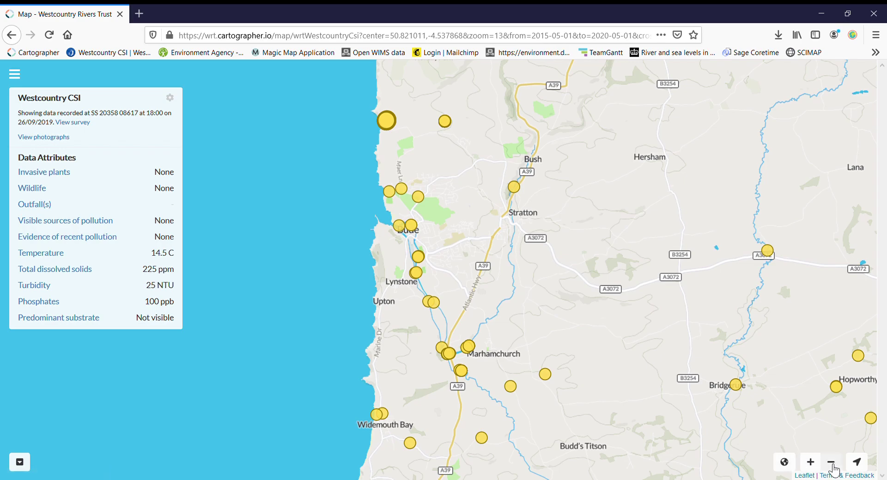
pyautogui.click(787, 464)
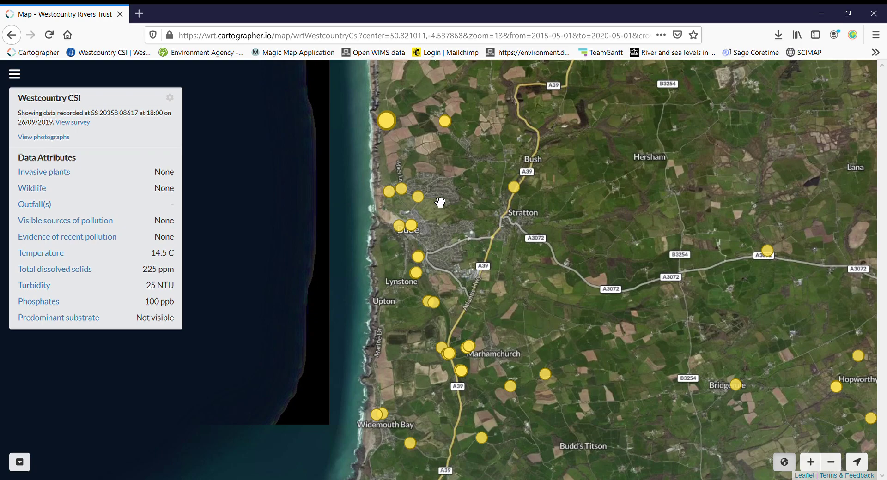
# Reopen the sidebar and go to the Westcountry CSI surveys list
pyautogui.click(15, 73)
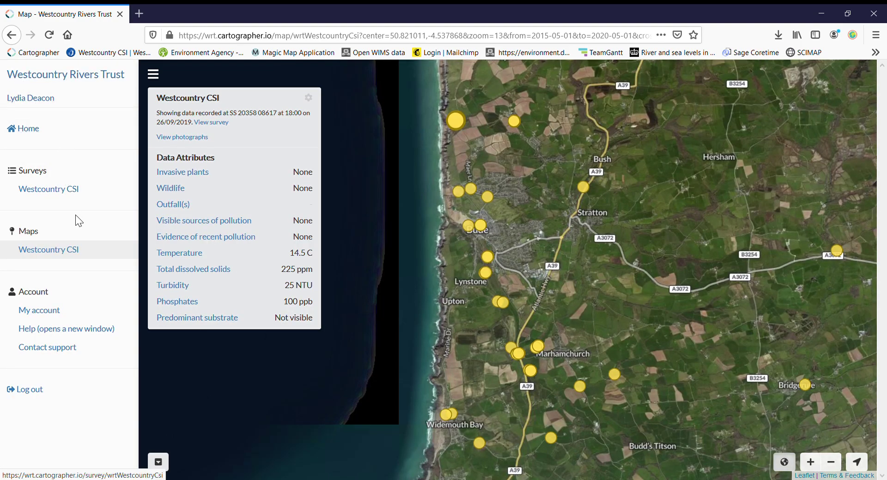
pyautogui.click(69, 195)
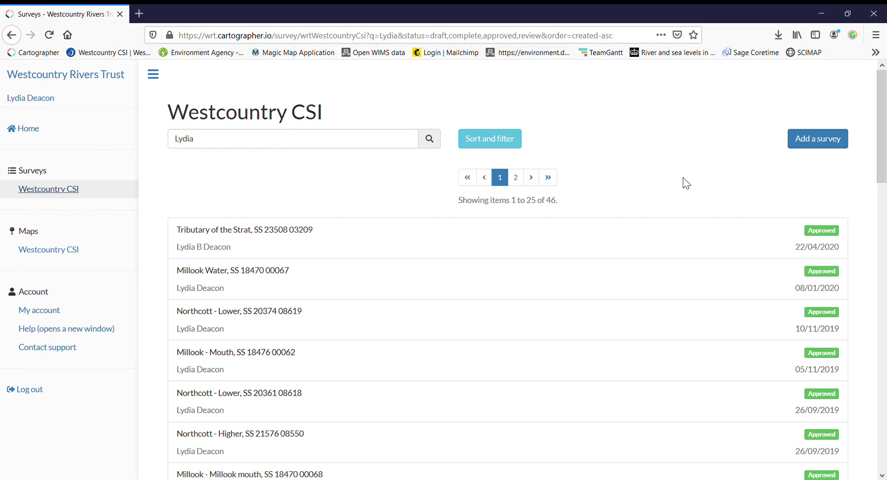
# Start a new Westcountry CSI survey with river/stream set to Northcott Mouth
pyautogui.click(819, 143)
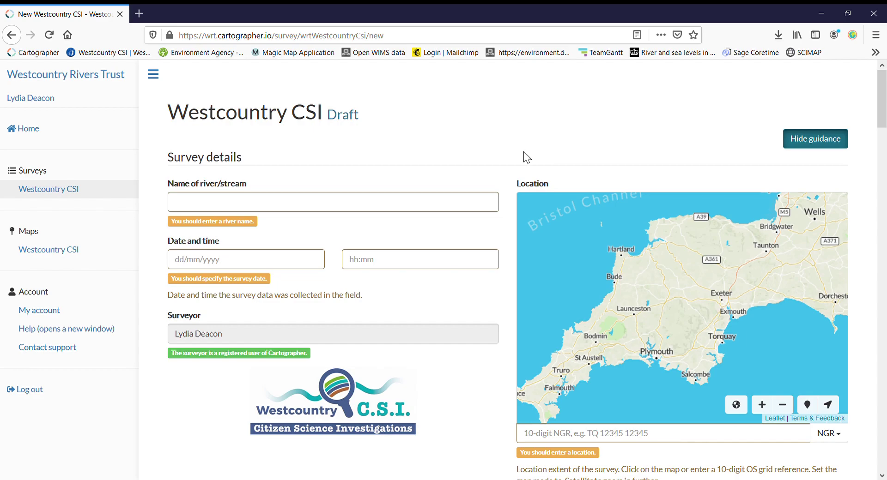
pyautogui.click(403, 205)
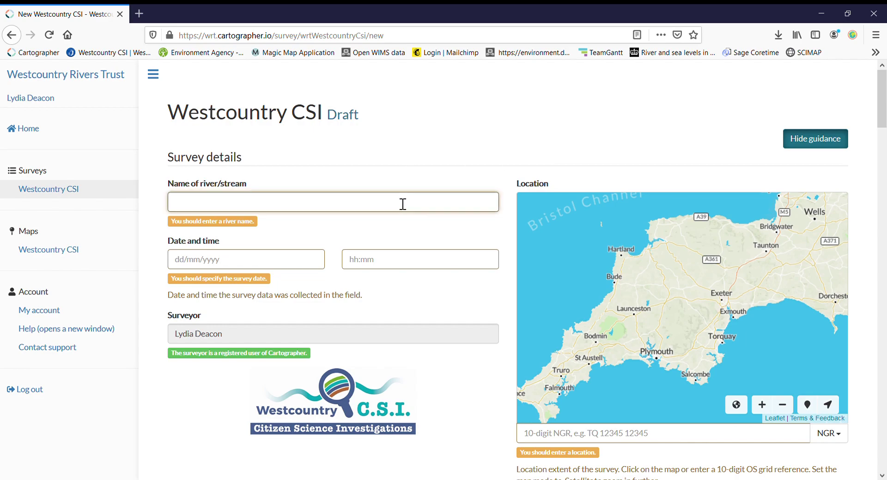
pyautogui.write('no')
pyautogui.click(380, 218)
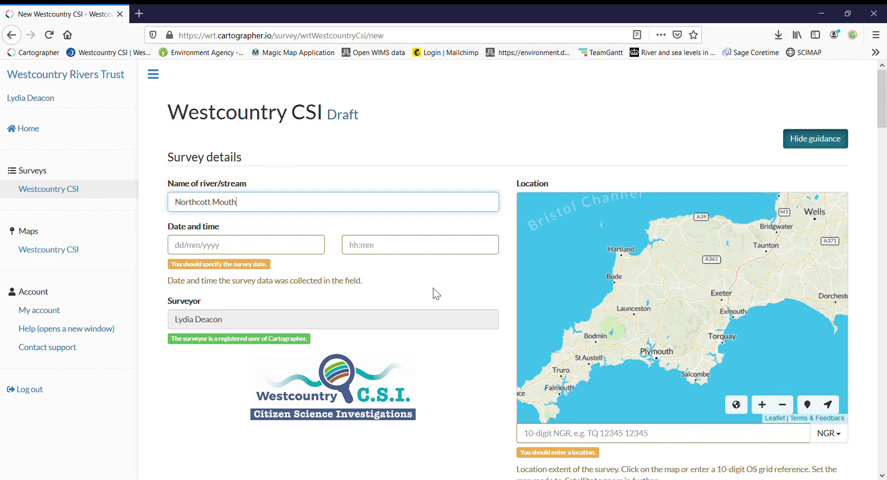
# Enter the survey date 25/04/20 and time 13:30
pyautogui.click(307, 250)
pyautogui.write('25/04/20')
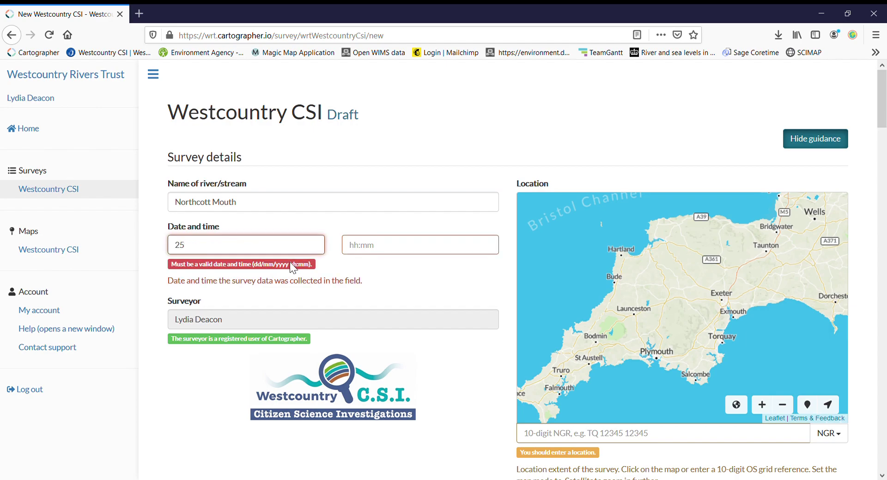
pyautogui.click(381, 255)
pyautogui.write('13:30')
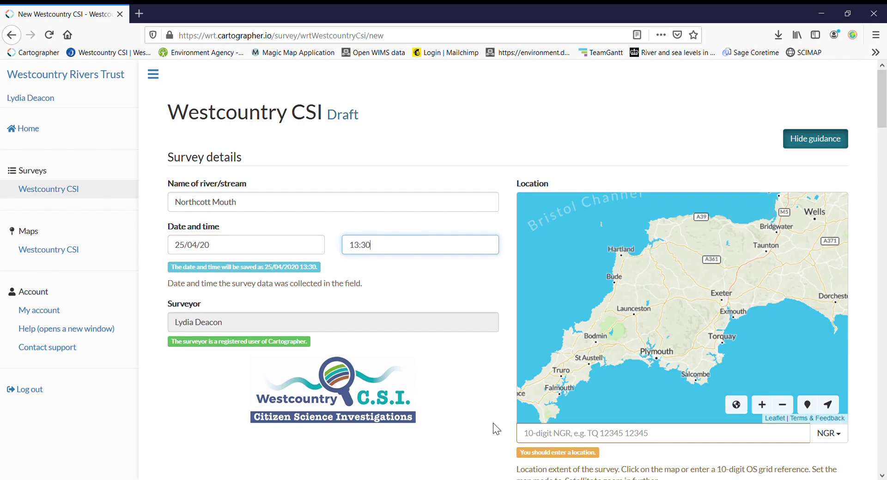
# Zoom the Location map in on the Bude and Kilkhampton area
pyautogui.scroll(-3, 687, 450)
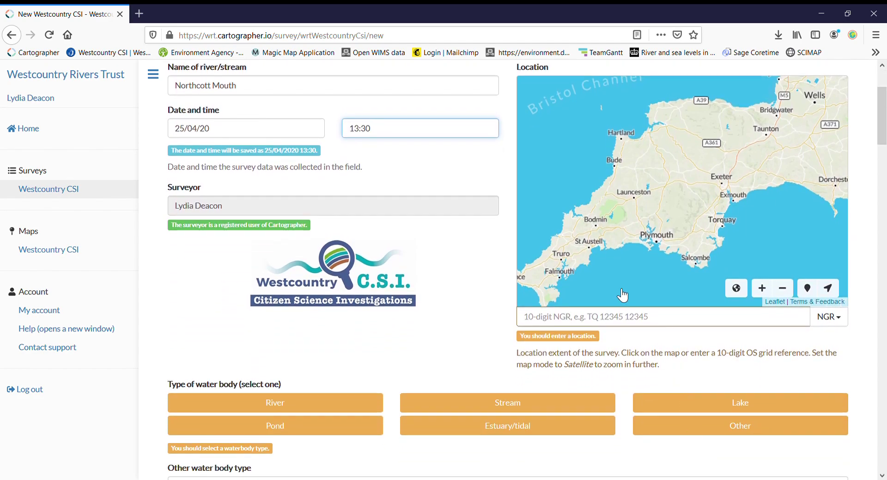
pyautogui.moveTo(615, 173); pyautogui.dragTo(619, 202)
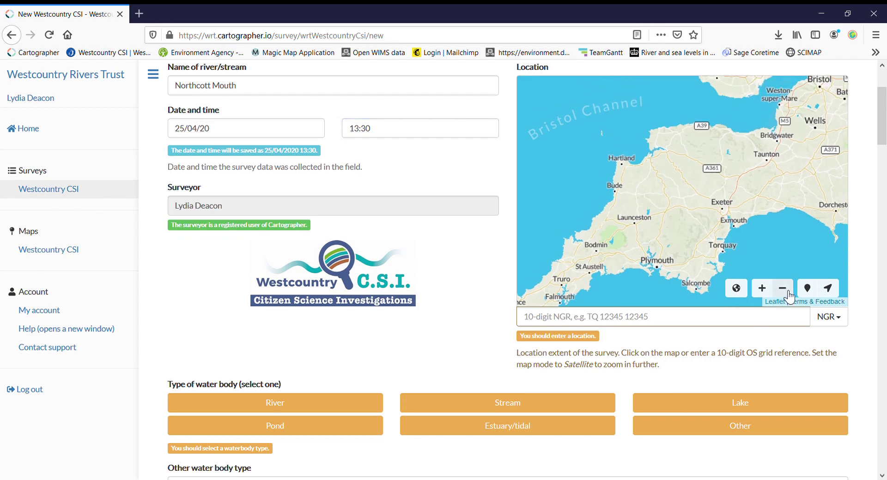
pyautogui.click(769, 290)
pyautogui.click(774, 291)
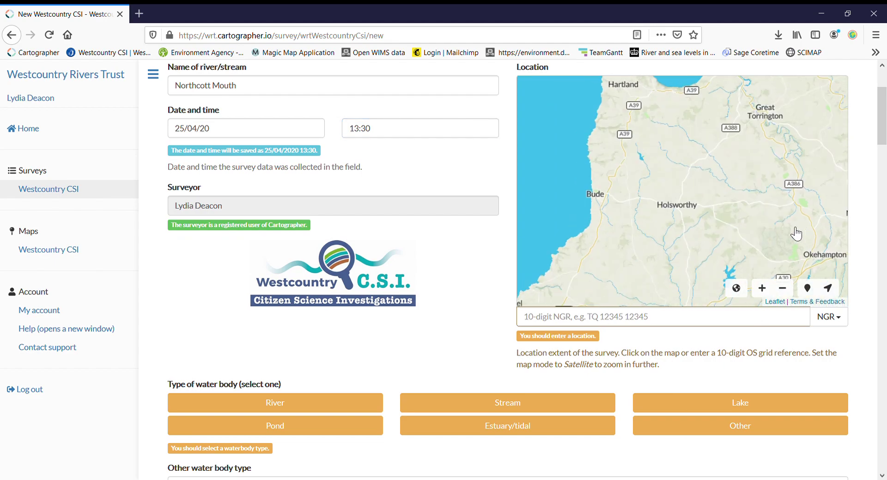
pyautogui.click(763, 289)
pyautogui.click(765, 290)
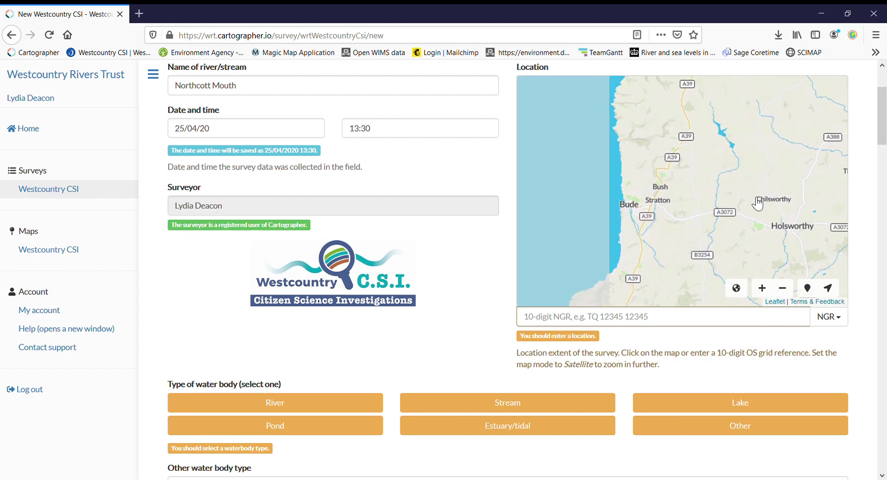
pyautogui.click(762, 290)
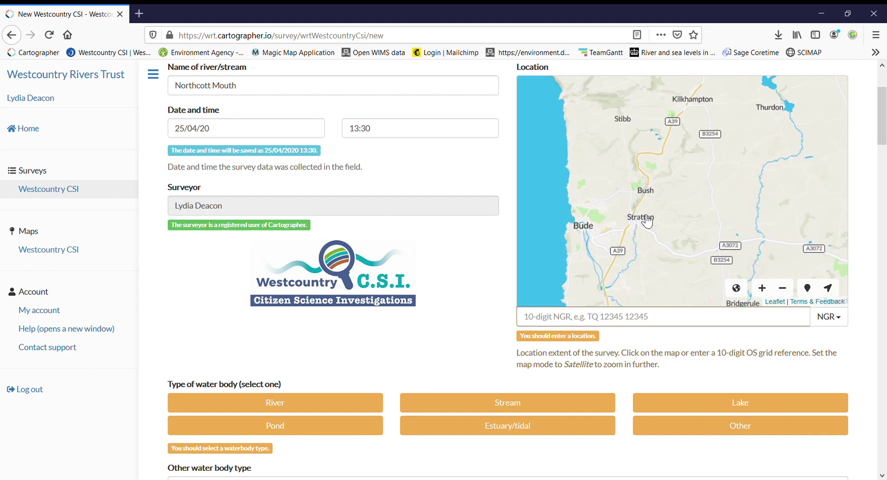
pyautogui.click(736, 288)
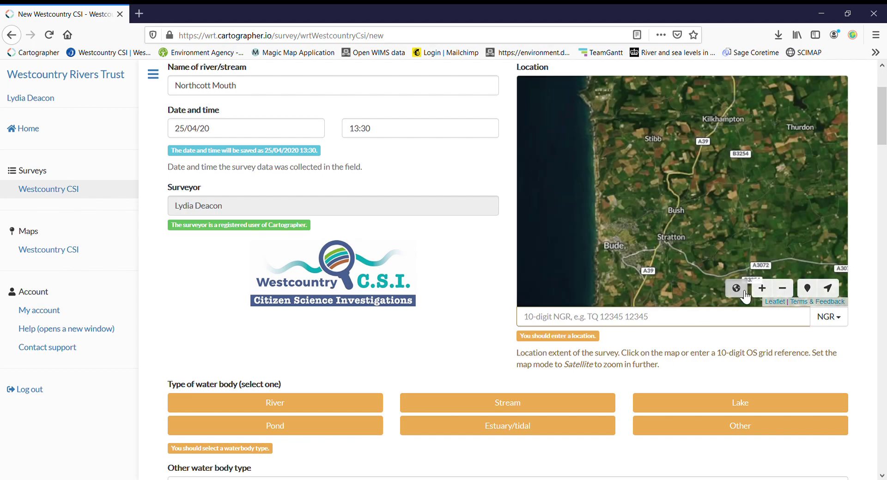
pyautogui.click(737, 288)
pyautogui.click(763, 289)
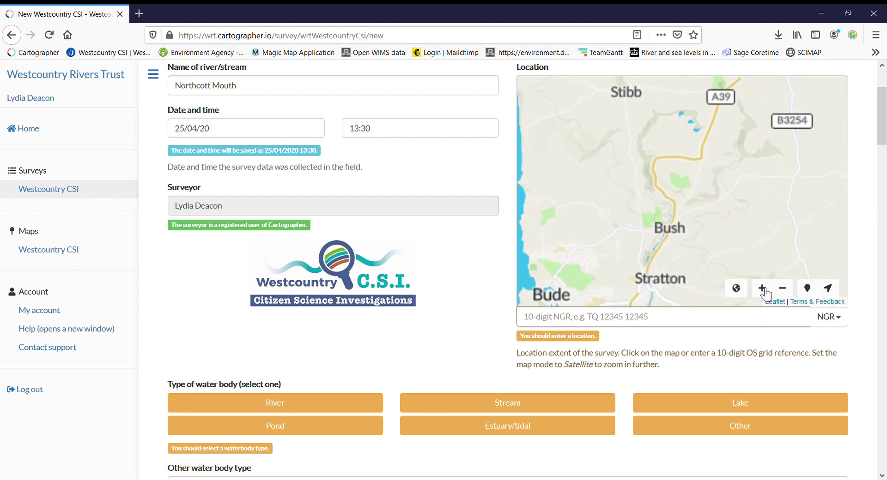
# Pan to the Sandymouth coast and drop the location marker where the stream meets the sea
pyautogui.moveTo(602, 213); pyautogui.dragTo(716, 223)
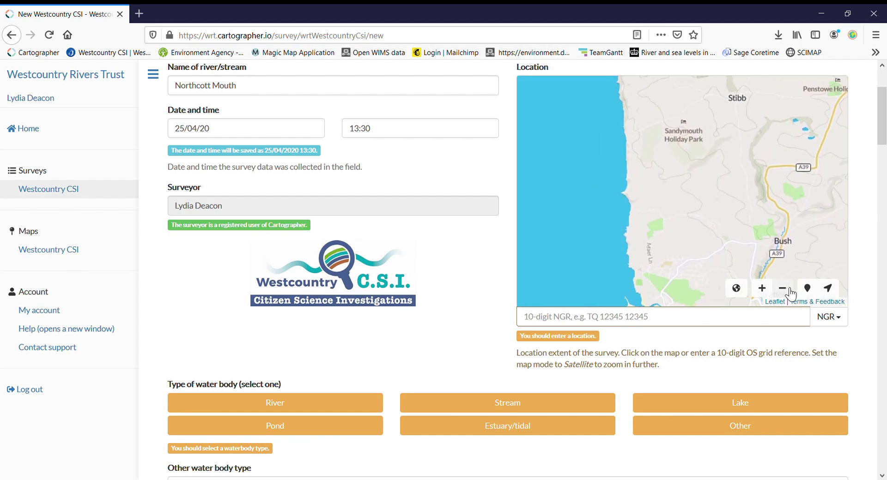
pyautogui.click(762, 290)
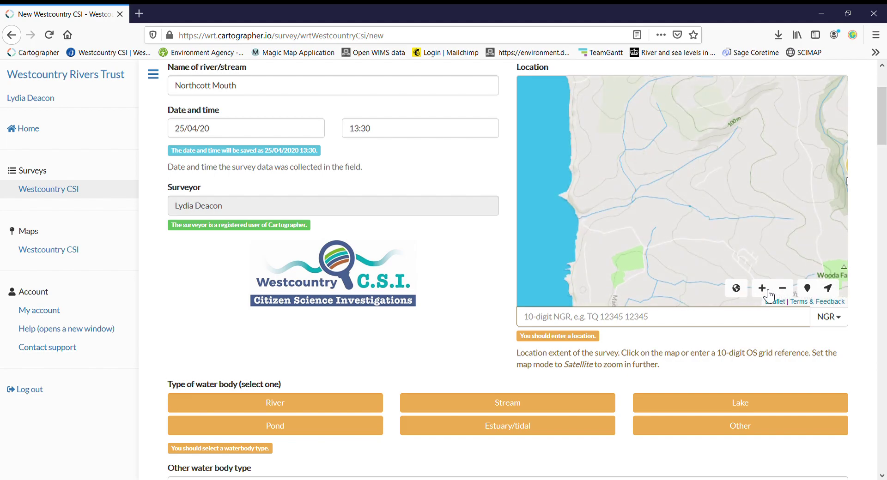
pyautogui.click(761, 291)
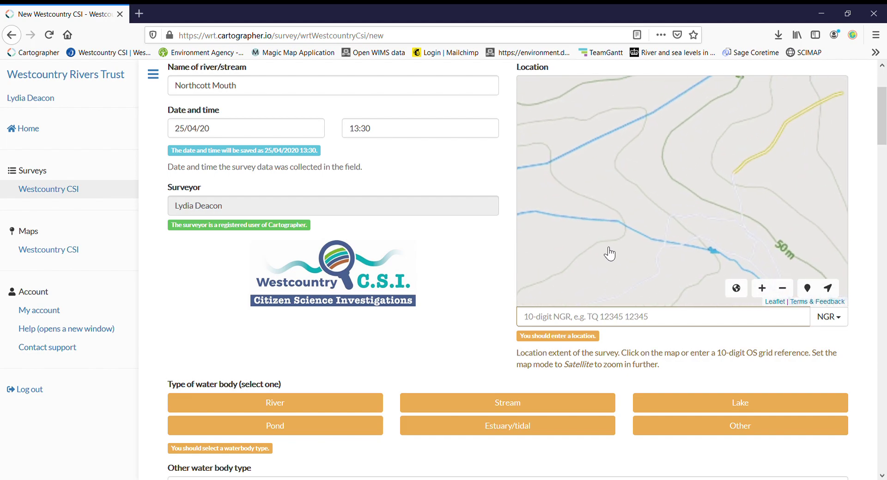
pyautogui.moveTo(610, 254); pyautogui.dragTo(865, 200)
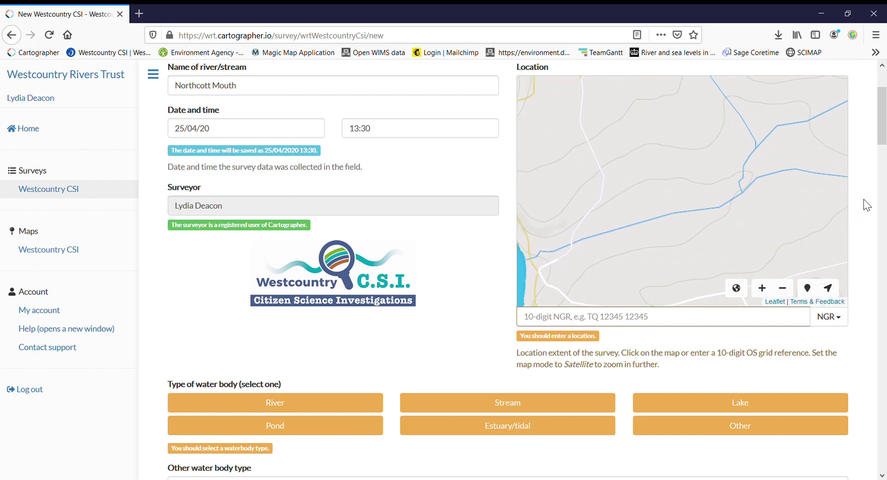
pyautogui.click(580, 235)
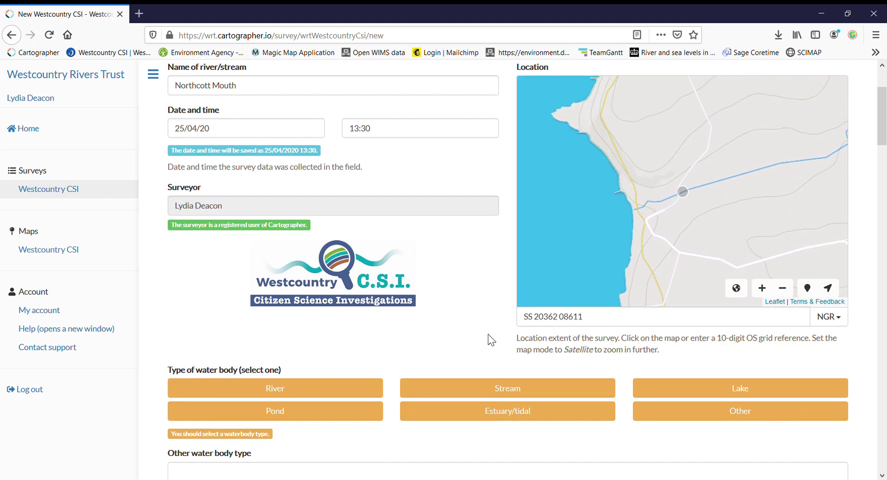
# Record Light rain/showers as the rain in the previous 24 hours
pyautogui.scroll(-4, 442, 348)
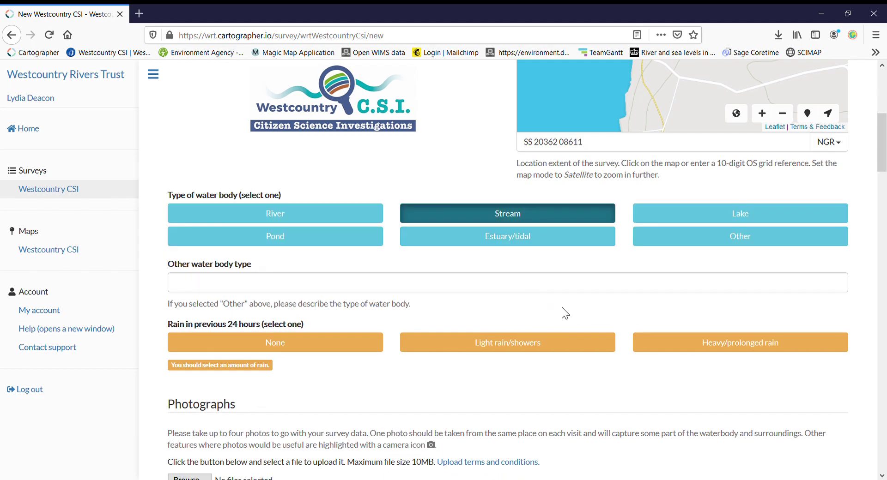
pyautogui.scroll(-1, 563, 311)
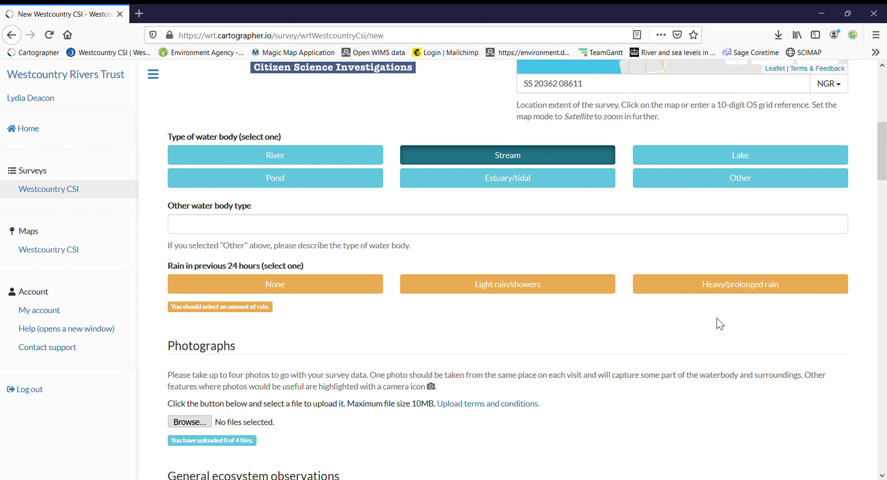
pyautogui.click(561, 292)
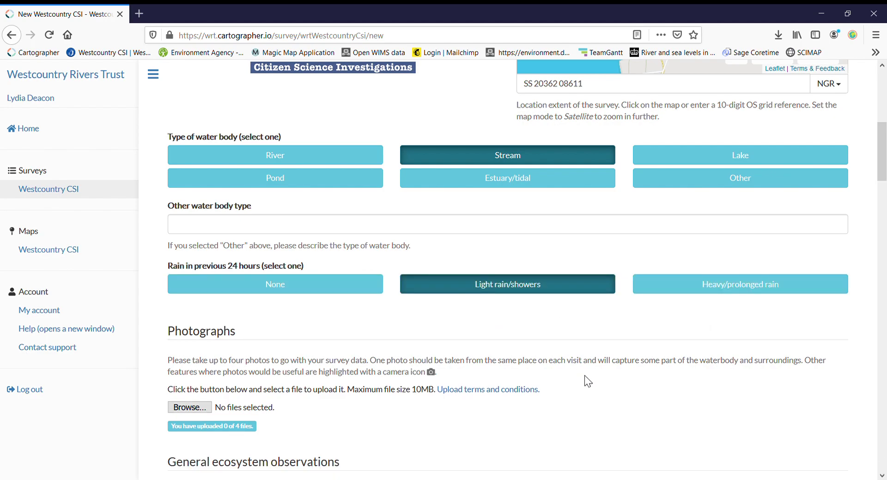
pyautogui.scroll(-3, 583, 376)
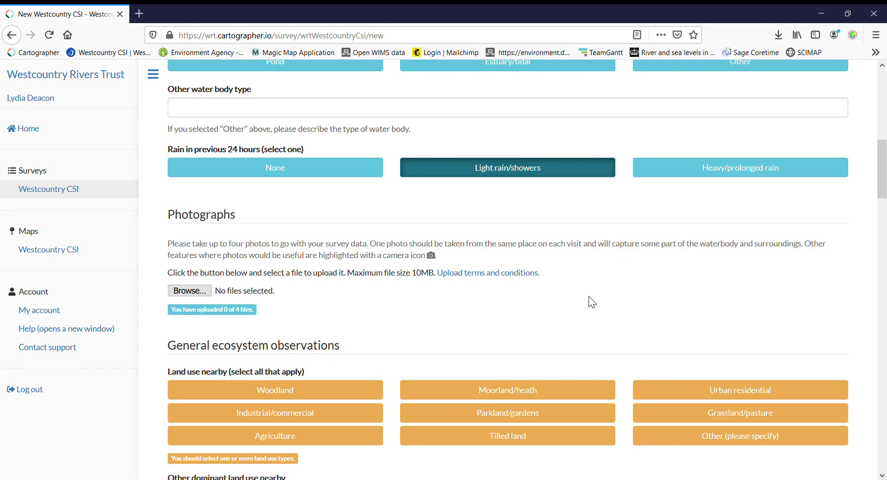
# Set nearby land use to Parkland/gardens only, clearing Moorland/heath and Tilled land
pyautogui.scroll(-2, 598, 297)
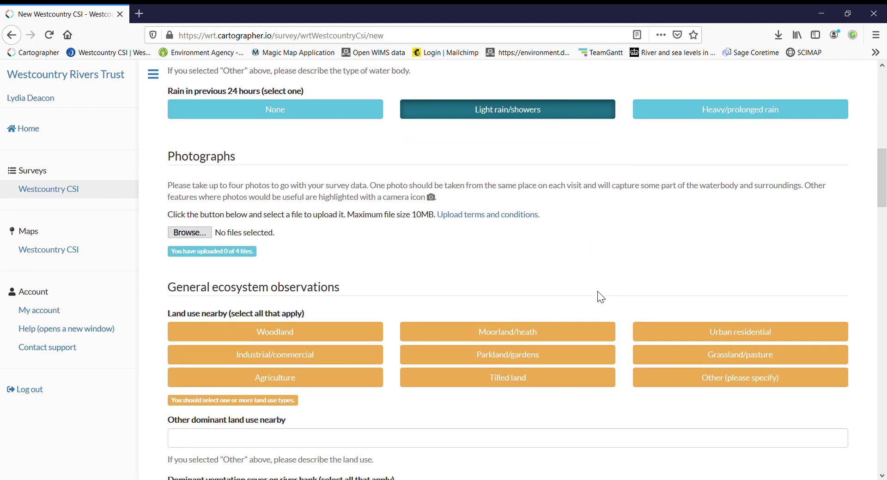
pyautogui.scroll(-4, 600, 297)
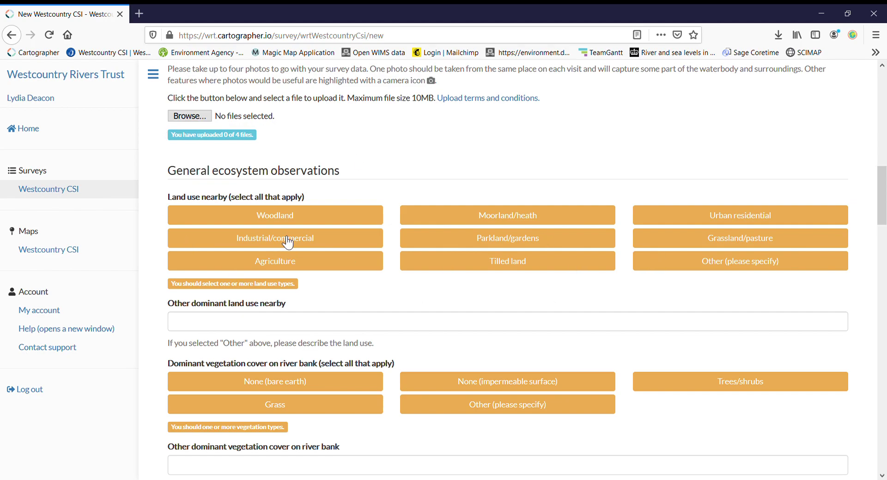
pyautogui.click(499, 245)
pyautogui.click(516, 221)
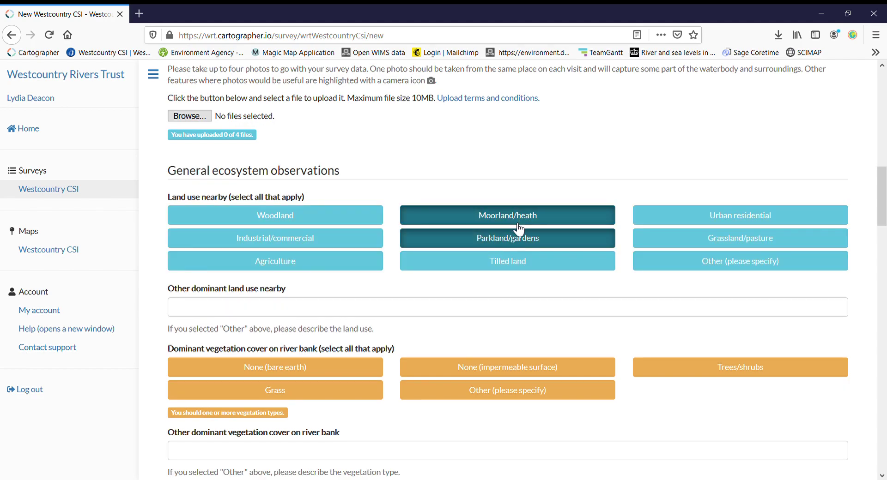
pyautogui.click(489, 267)
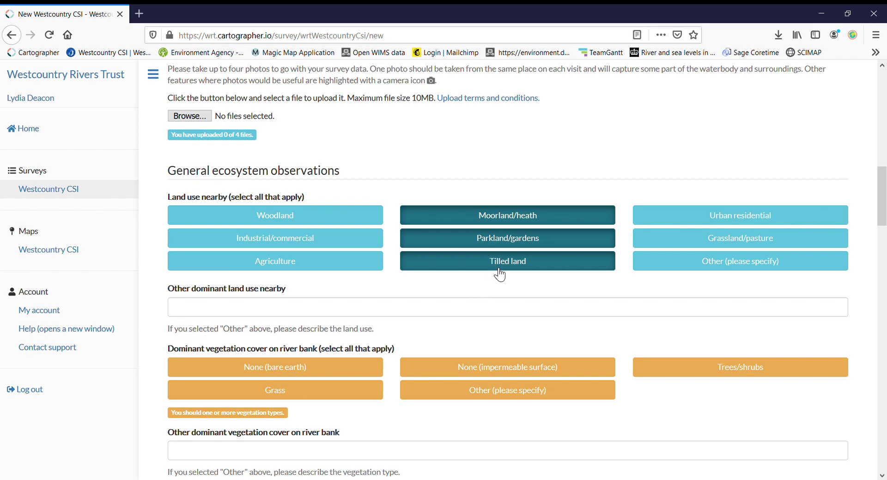
pyautogui.click(499, 270)
pyautogui.click(495, 242)
pyautogui.click(494, 221)
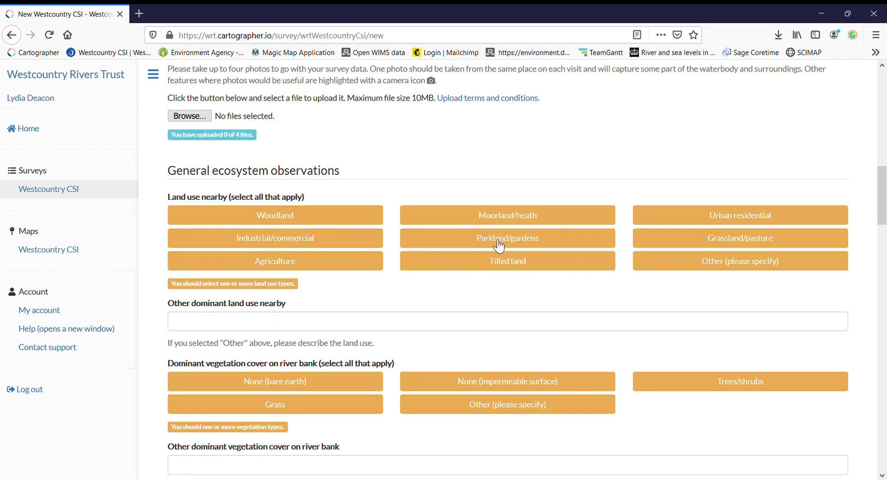
pyautogui.click(499, 241)
# Mark Grass as the dominant vegetation cover on the river bank
pyautogui.scroll(-2, 420, 342)
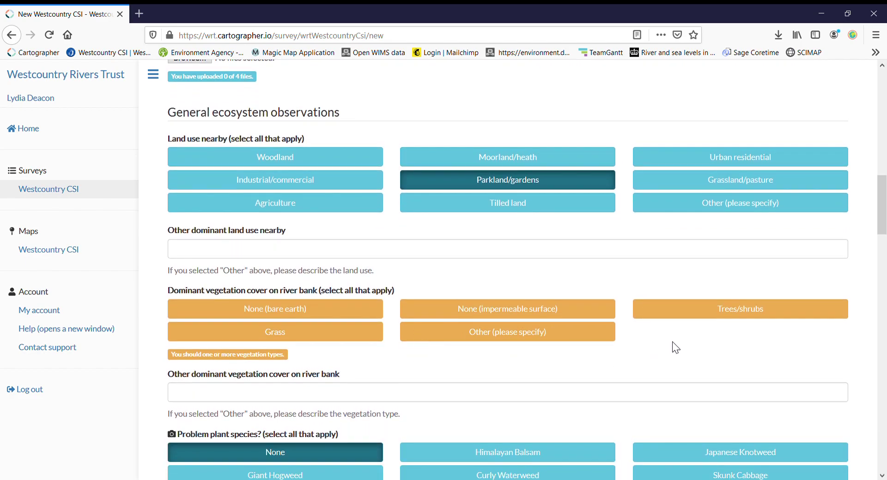
pyautogui.click(267, 335)
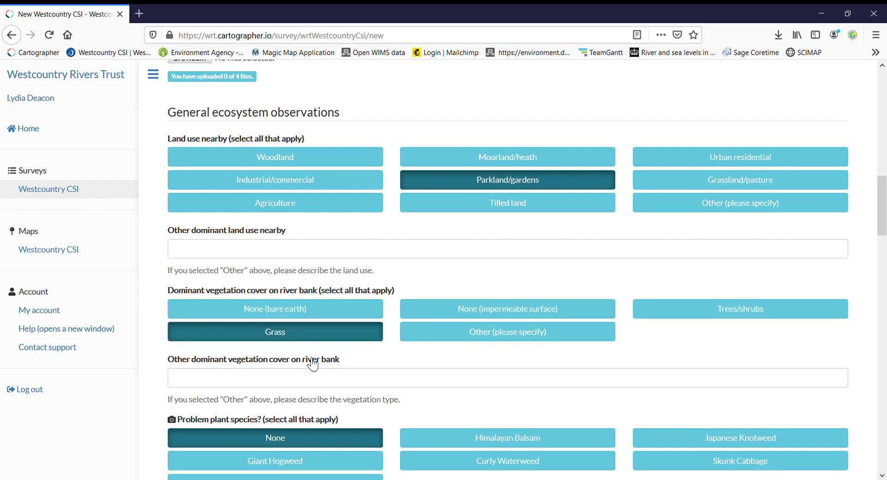
pyautogui.scroll(-4, 475, 409)
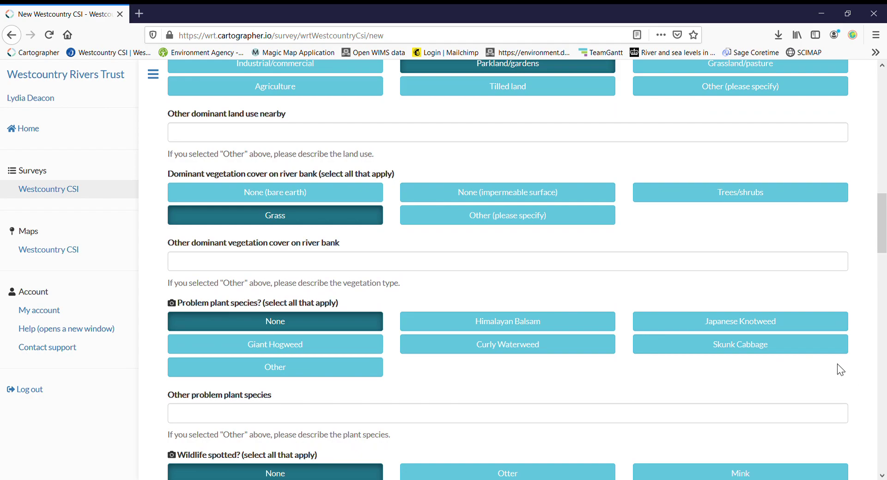
# Mark Other under Wildlife spotted and enter 'Wren' as the other species seen
pyautogui.scroll(-4, 587, 406)
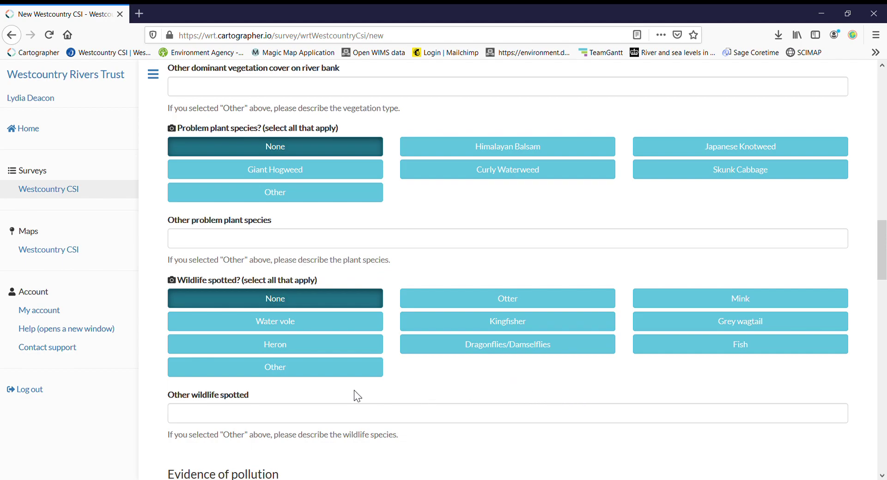
pyautogui.click(347, 375)
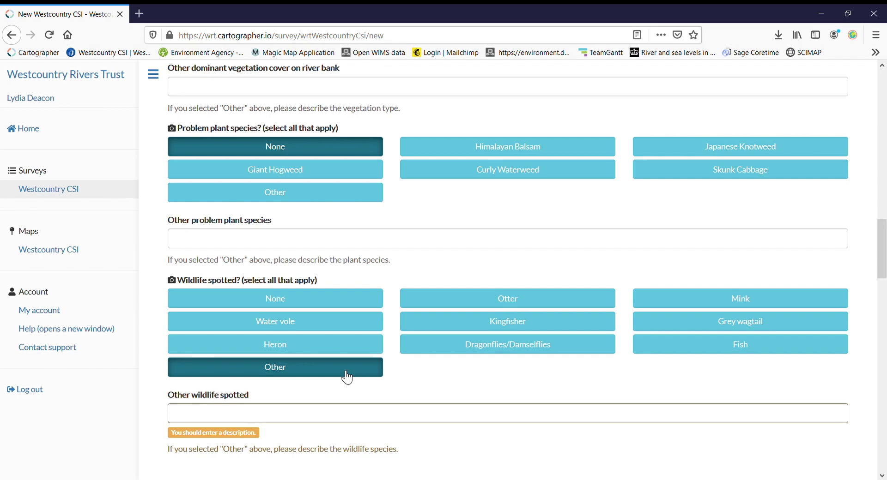
pyautogui.click(349, 421)
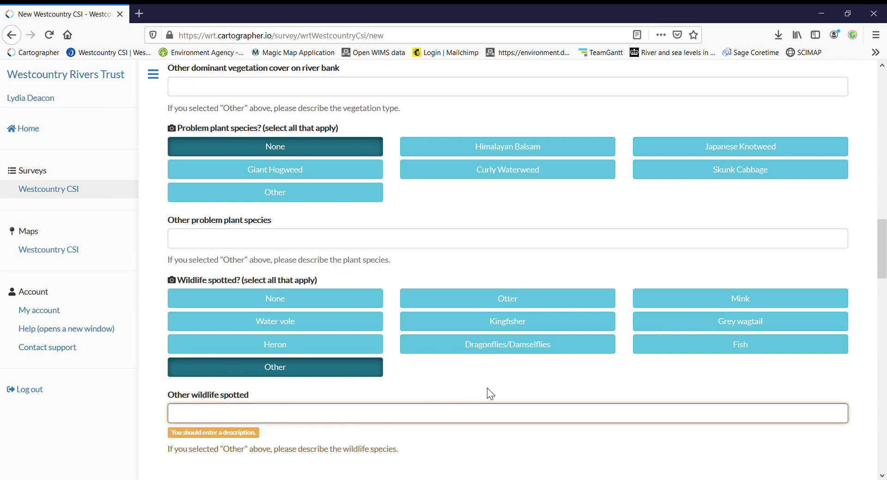
pyautogui.write('wre')
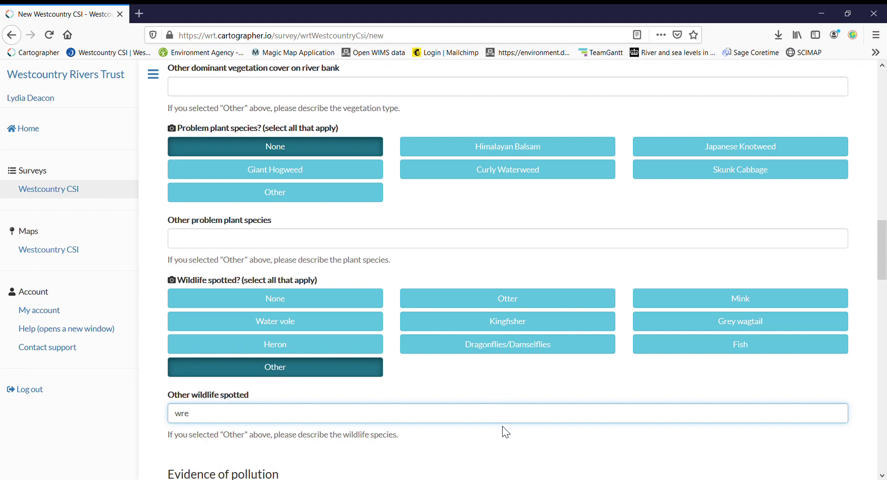
pyautogui.press('BackSpace')
pyautogui.press('BackSpace')
pyautogui.press('BackSpace')
pyautogui.write('Wren')
pyautogui.scroll(-5, 500, 423)
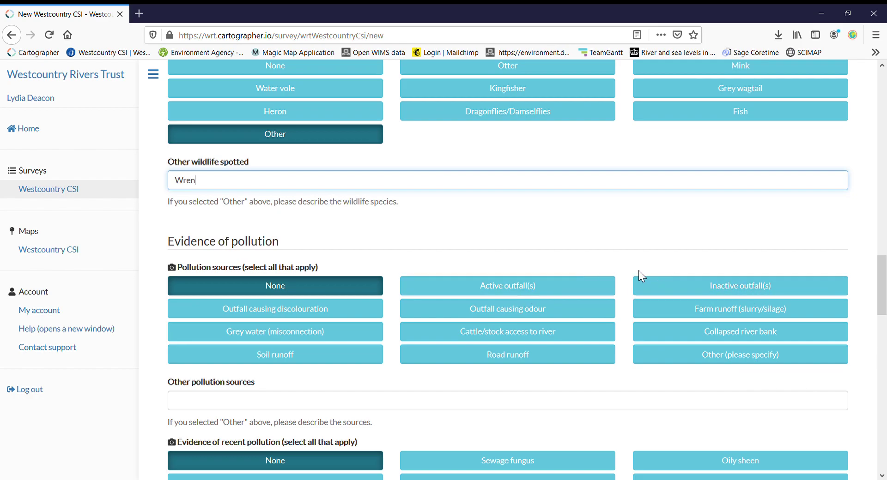
# Leave Cattle/stock access to river as the only selected pollution source, with all outfall options cleared
pyautogui.click(693, 292)
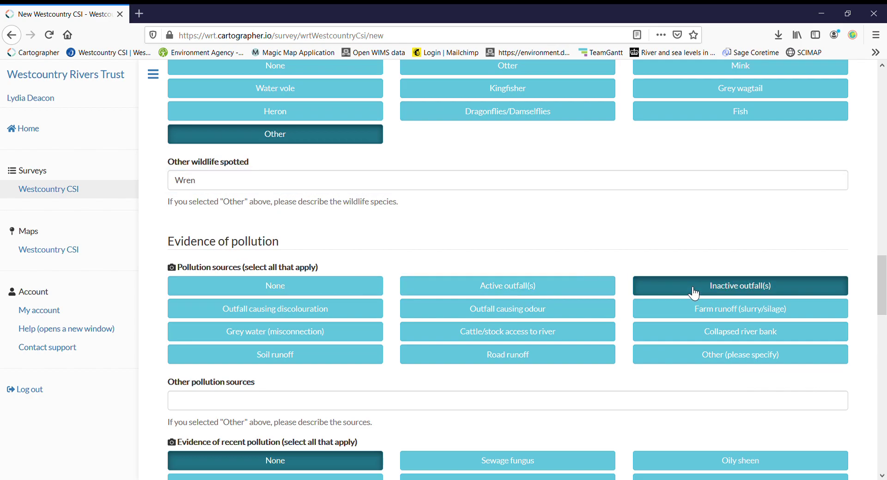
pyautogui.click(644, 291)
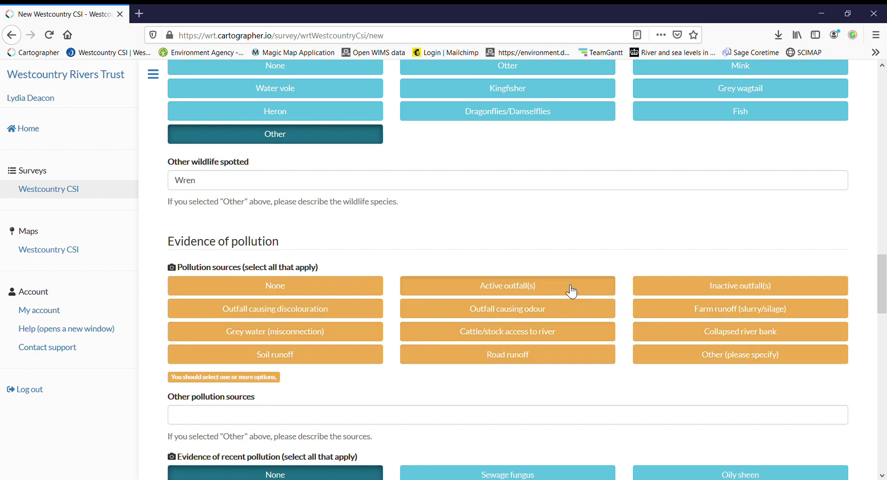
pyautogui.click(572, 291)
pyautogui.click(360, 317)
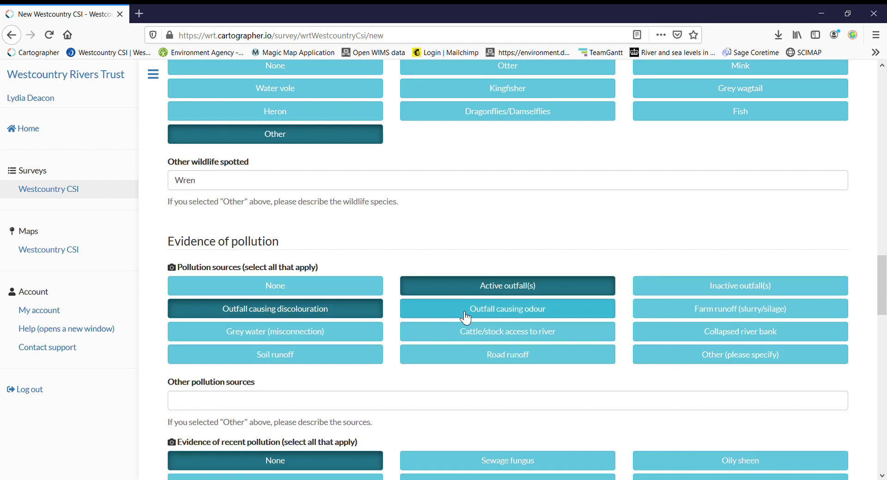
pyautogui.click(466, 318)
pyautogui.click(466, 318)
pyautogui.click(340, 318)
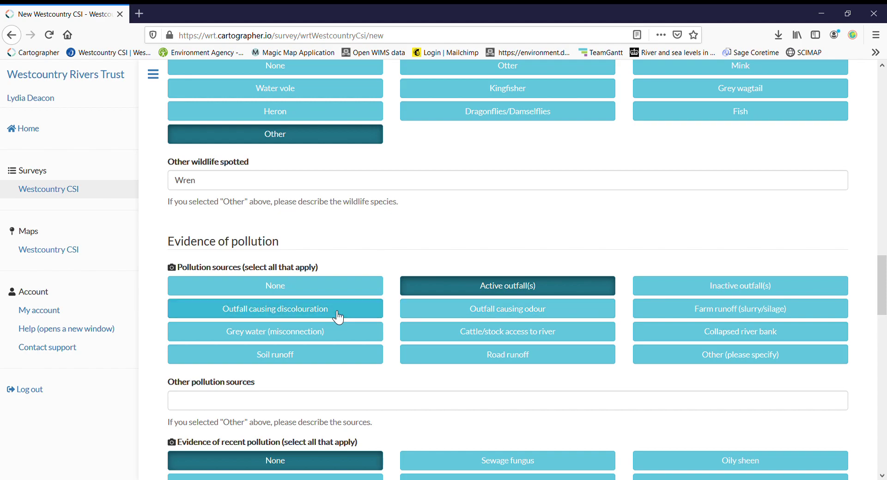
pyautogui.click(549, 293)
pyautogui.click(501, 336)
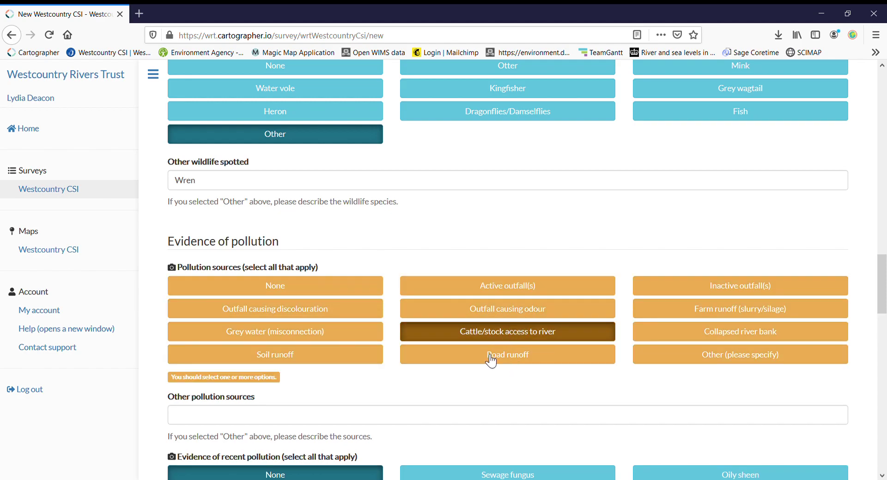
pyautogui.scroll(-3, 467, 390)
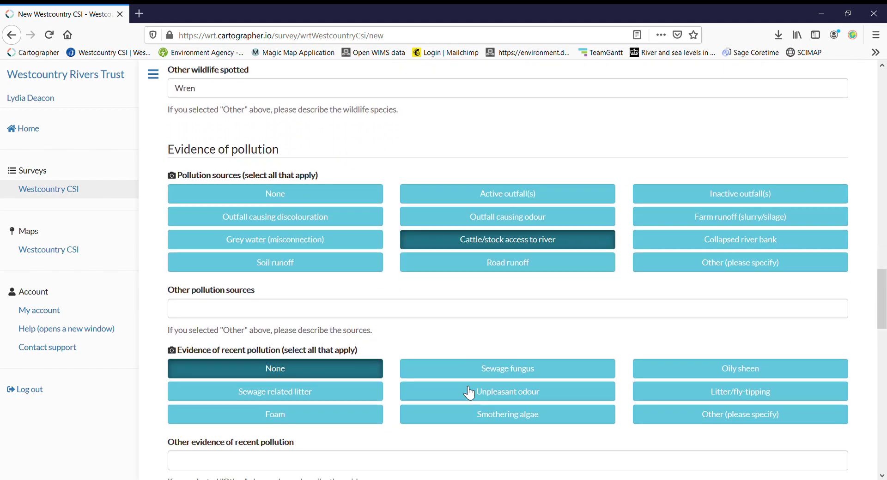
pyautogui.scroll(-2, 467, 392)
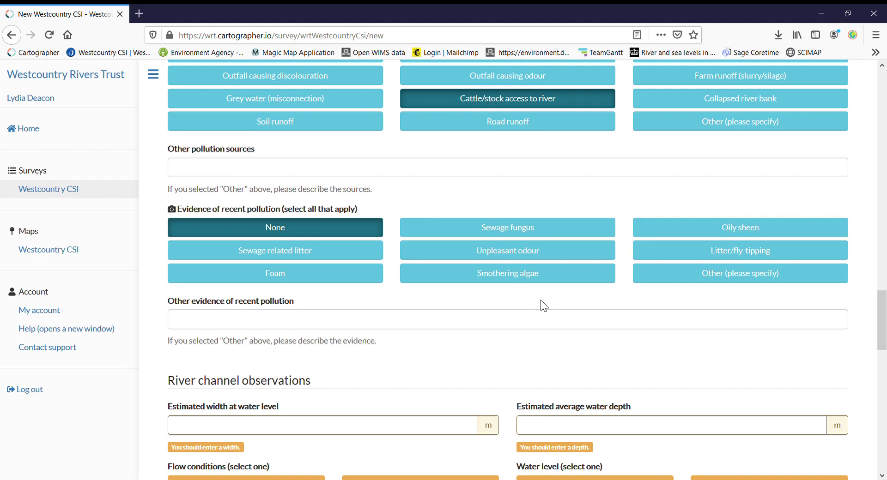
# Enter an estimated width of 2 m and an average water depth of 0.5 m
pyautogui.scroll(-4, 542, 306)
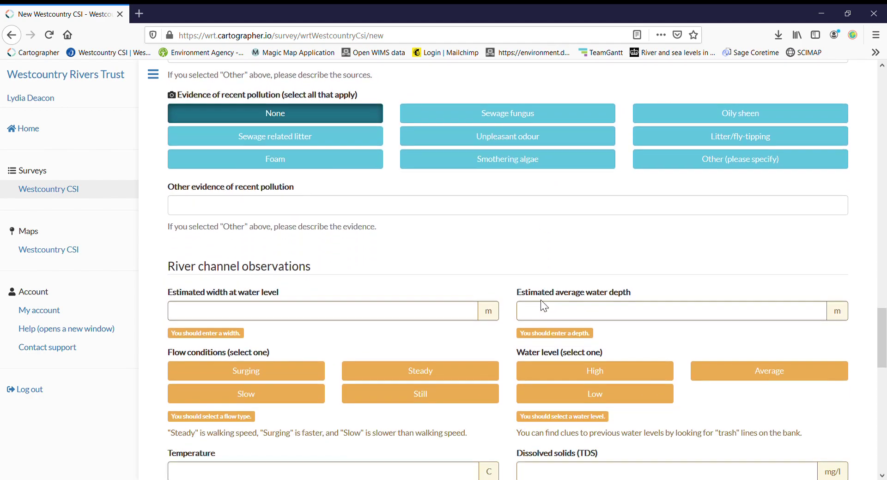
pyautogui.click(421, 257)
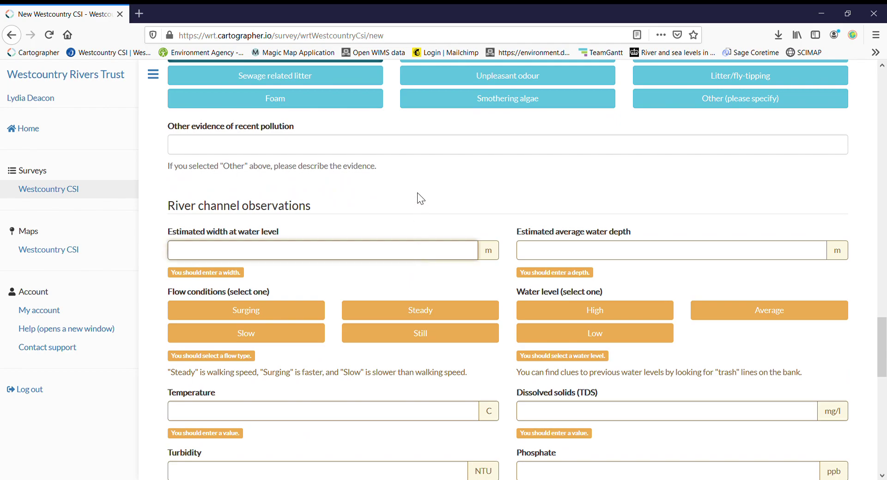
pyautogui.write('2')
pyautogui.click(592, 251)
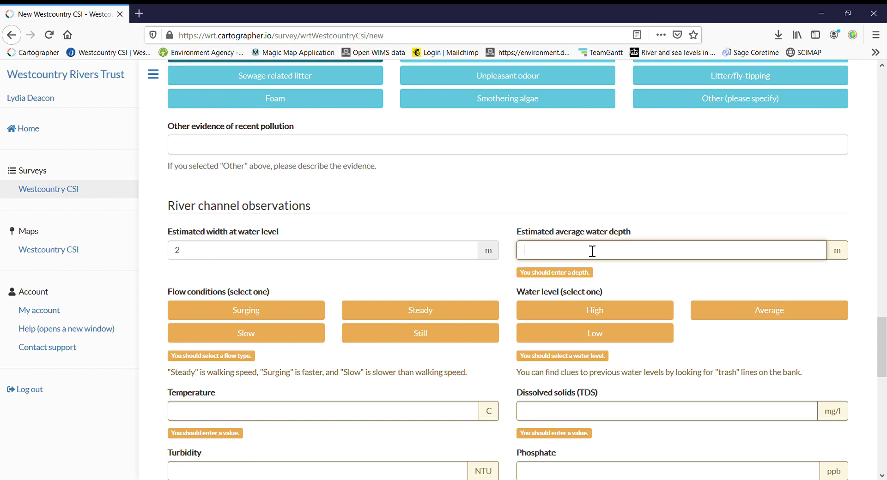
pyautogui.write('0.')
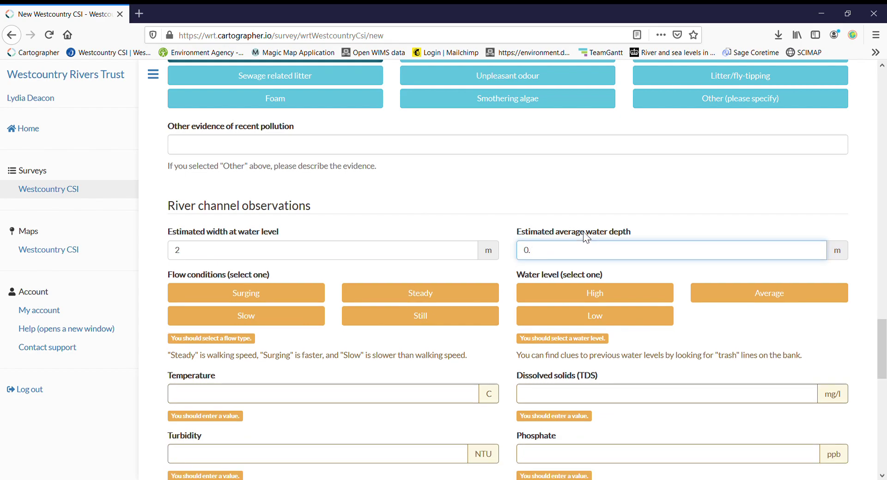
pyautogui.write('5')
# Set the flow conditions to Steady and the water level to Average
pyautogui.scroll(-2, 360, 305)
pyautogui.click(373, 245)
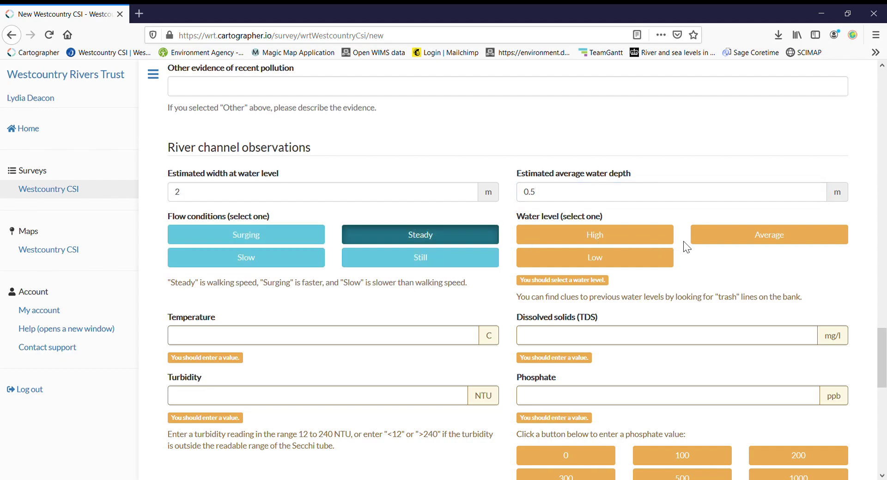
pyautogui.click(714, 236)
pyautogui.scroll(-3, 359, 365)
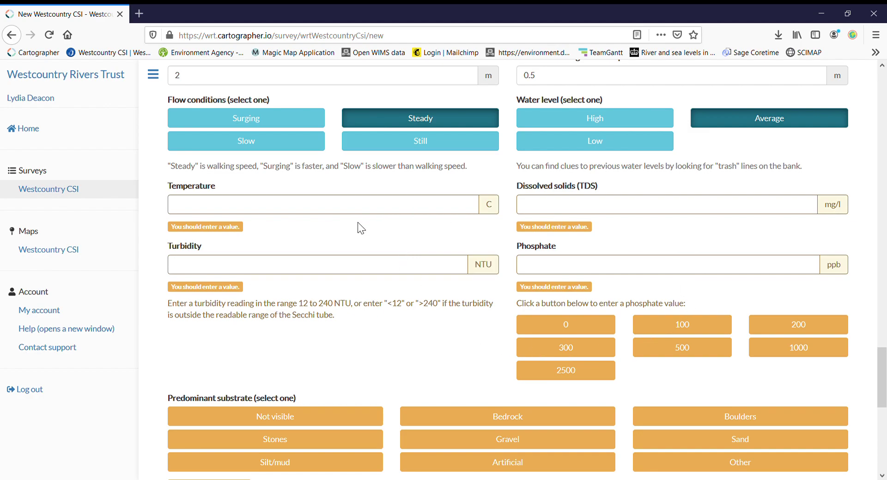
# Record water temperature 13, dissolved solids 347 and turbidity <12
pyautogui.click(283, 212)
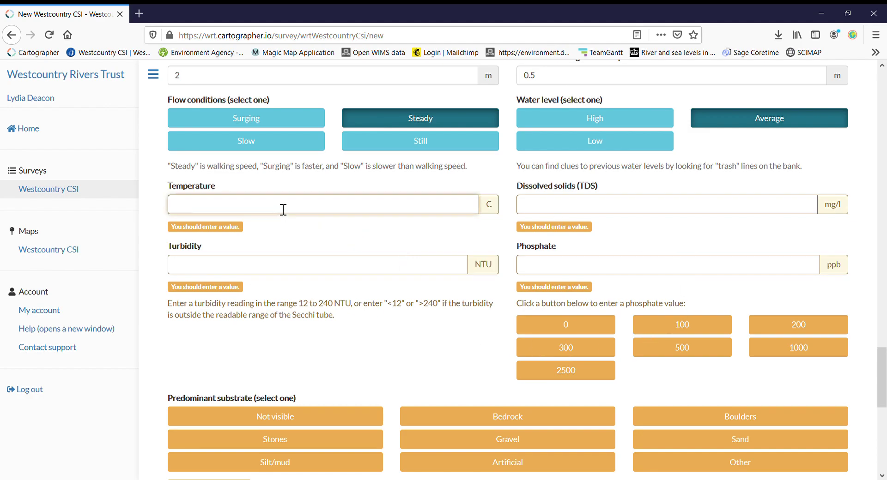
pyautogui.write('13')
pyautogui.click(626, 213)
pyautogui.write('3')
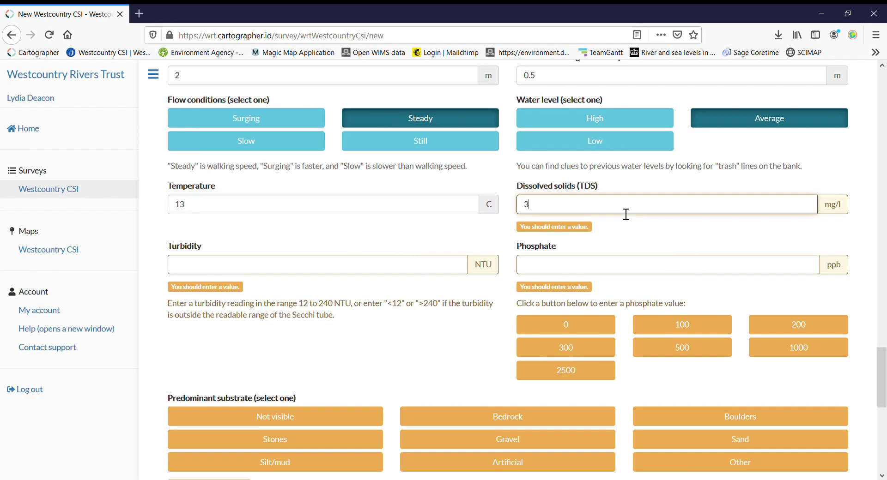
pyautogui.write('47')
pyautogui.click(248, 250)
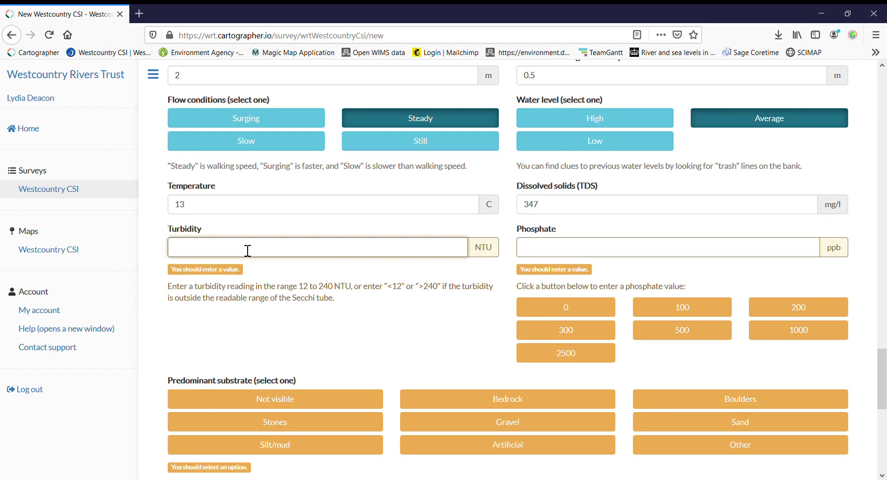
pyautogui.write('/')
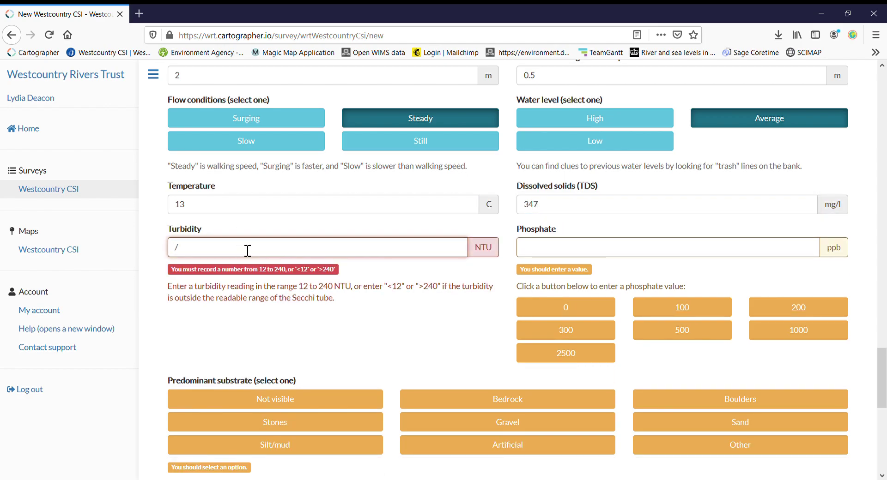
pyautogui.press('BackSpace')
pyautogui.write('<12')
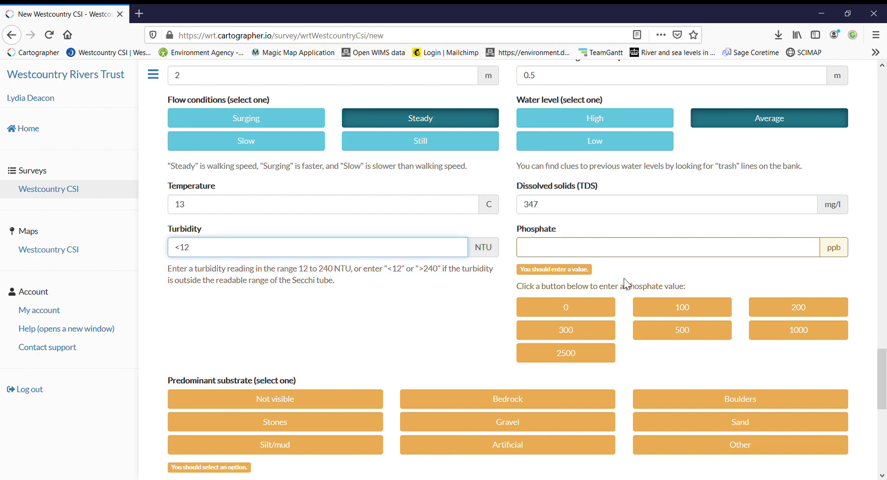
# Set the phosphate reading to 100 using the preset button
pyautogui.click(620, 252)
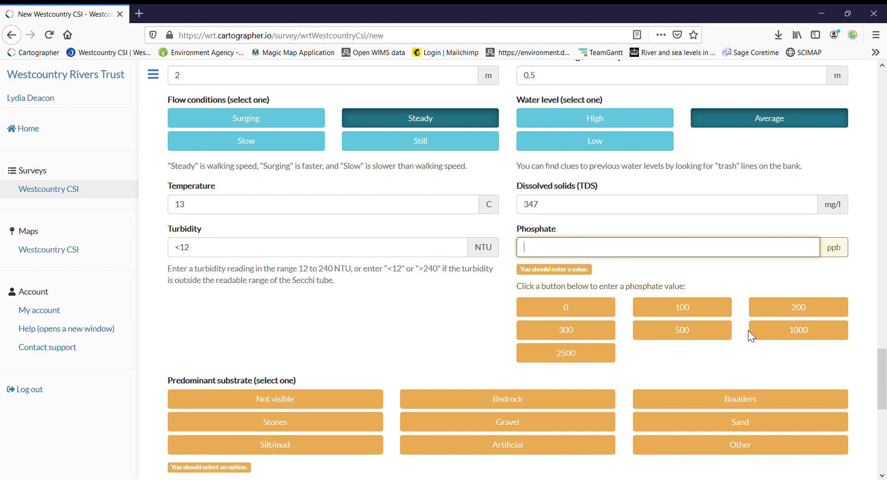
pyautogui.click(710, 314)
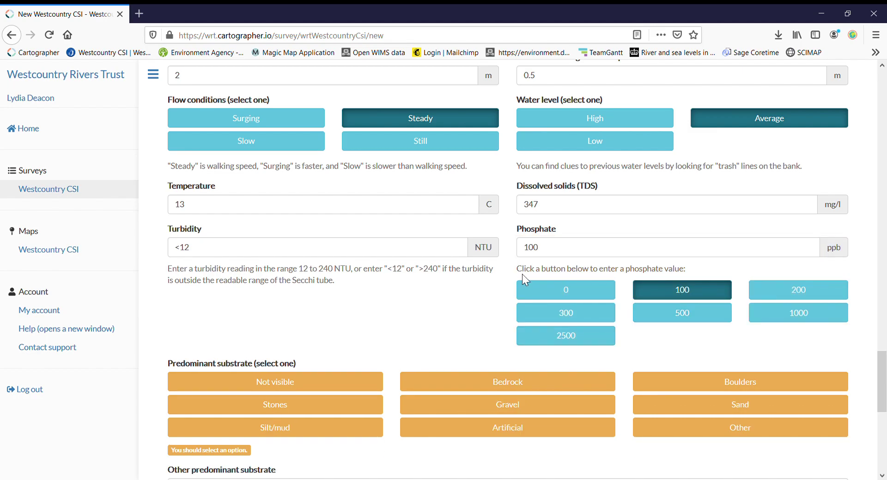
pyautogui.doubleClick(558, 256)
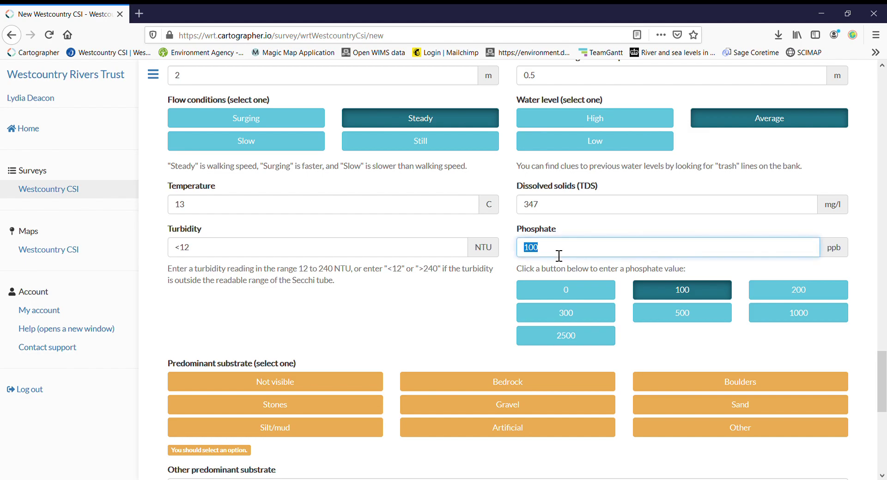
pyautogui.click(559, 256)
pyautogui.press('BackSpace')
pyautogui.press('BackSpace')
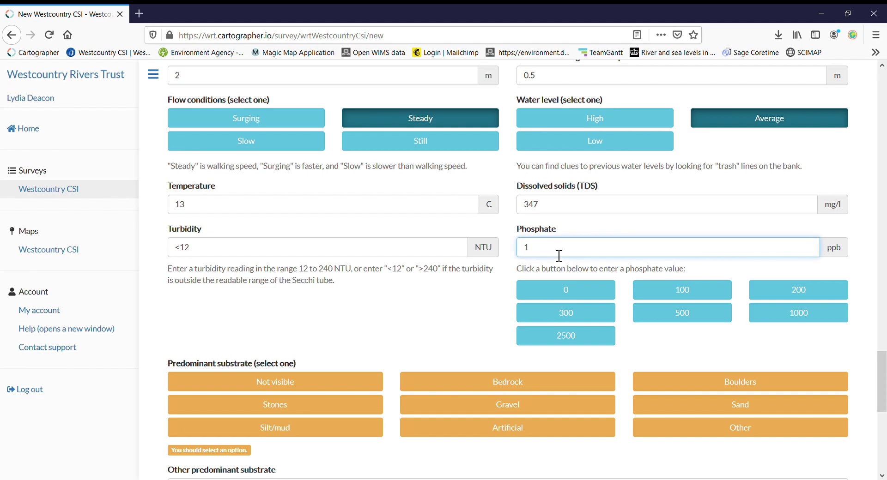
pyautogui.write('50')
pyautogui.click(721, 292)
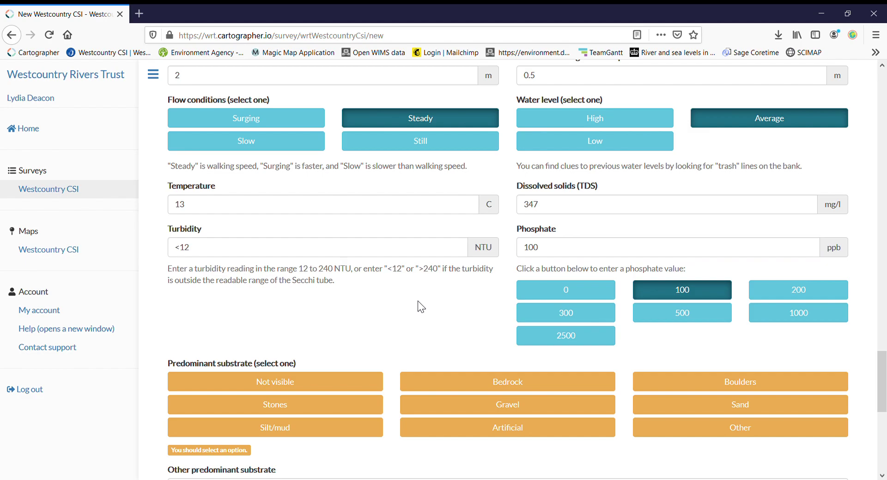
# Choose Gravel as the predominant substrate and show the Draft/Complete save options
pyautogui.scroll(-3, 417, 305)
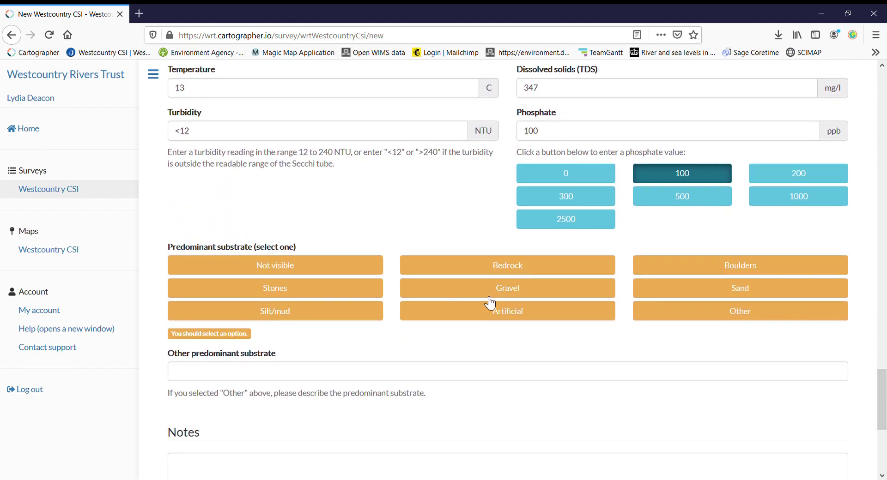
pyautogui.click(489, 296)
pyautogui.scroll(-3, 491, 360)
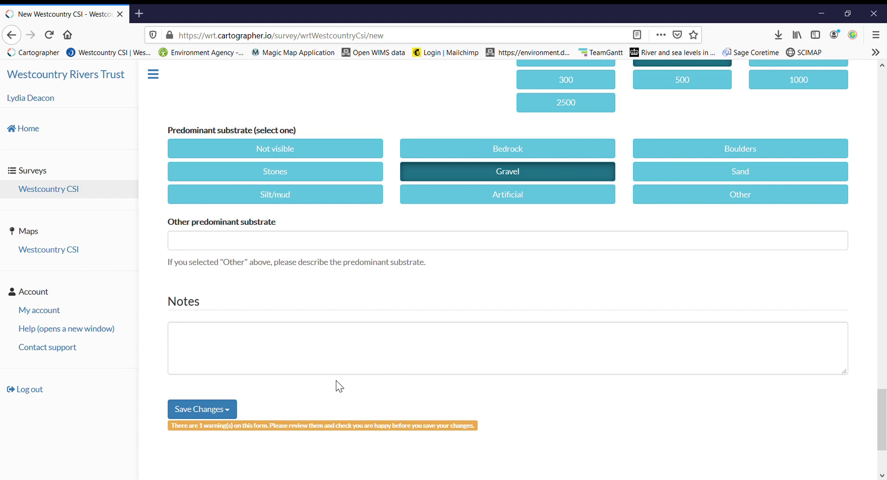
pyautogui.click(207, 415)
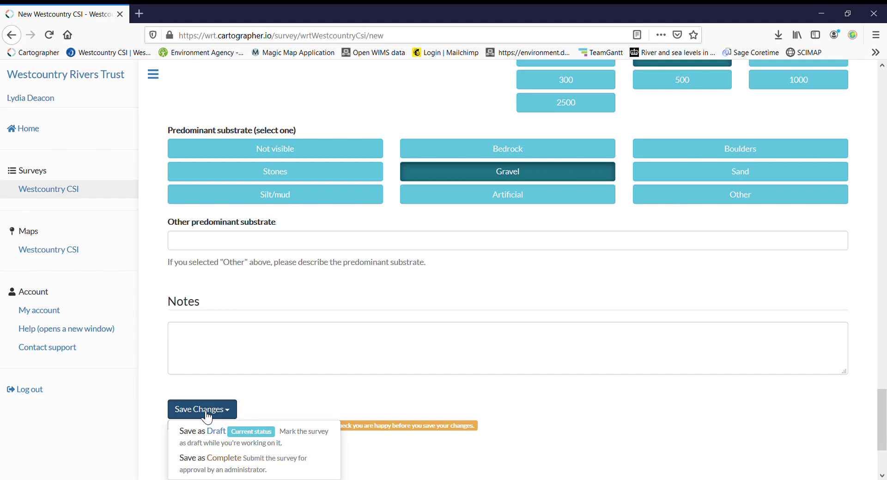
# Leave the unsaved survey for the Westcountry CSI list and open the Northcott - Lower survey from 10/11/2019
pyautogui.click(50, 190)
pyautogui.click(499, 238)
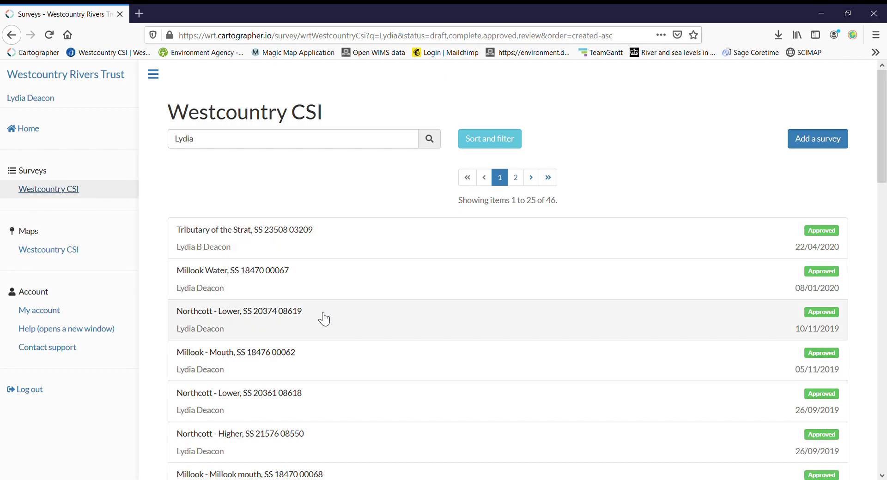
pyautogui.click(324, 319)
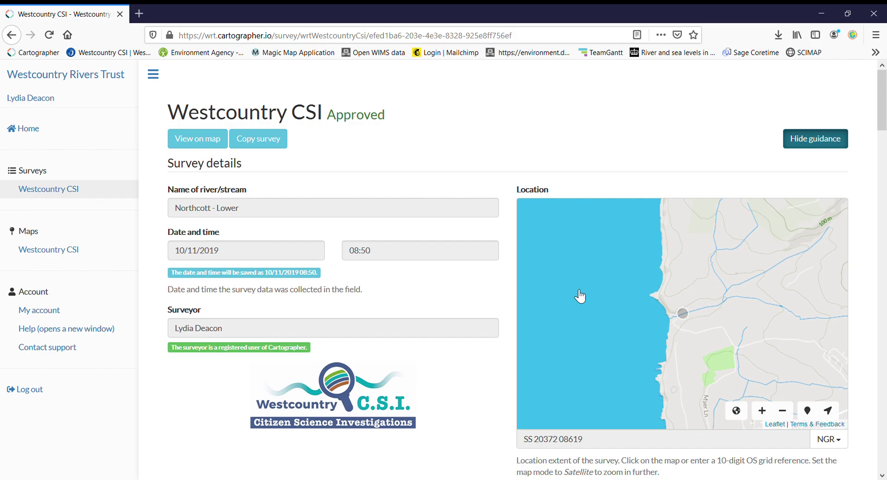
# Copy the Northcott - Lower survey into a new draft, confirming the leave-page prompt
pyautogui.click(259, 147)
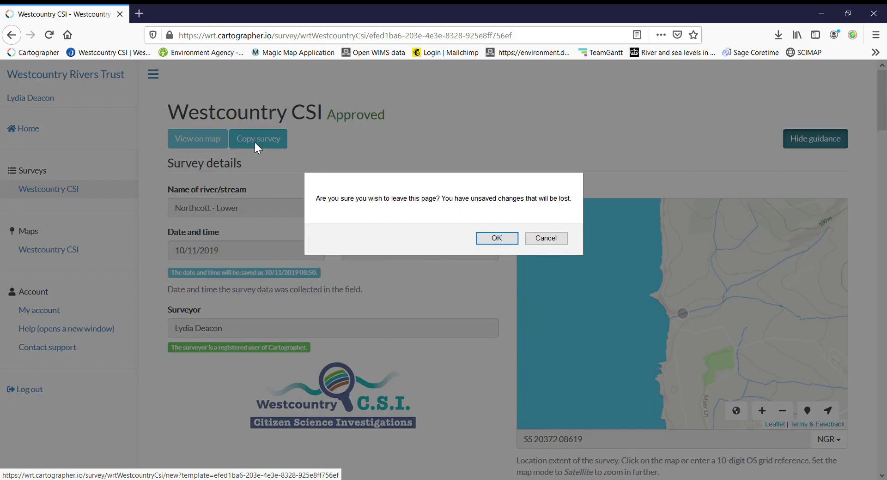
pyautogui.click(496, 238)
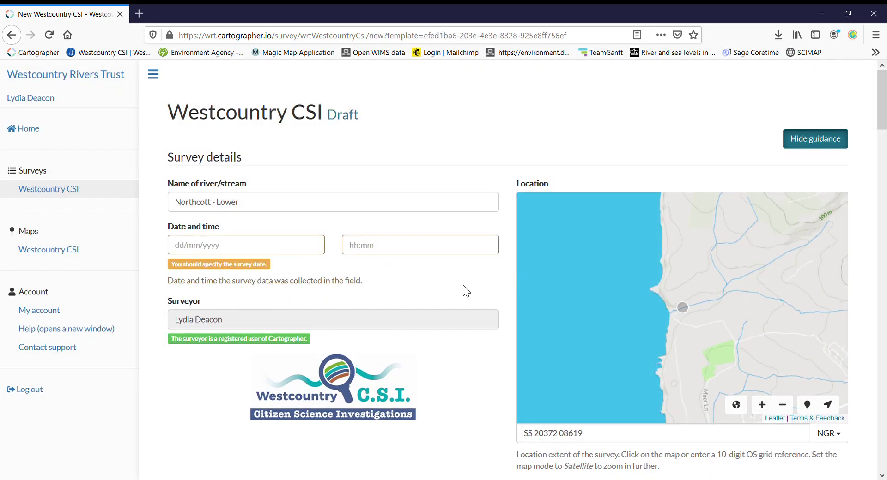
pyautogui.scroll(-4, 463, 287)
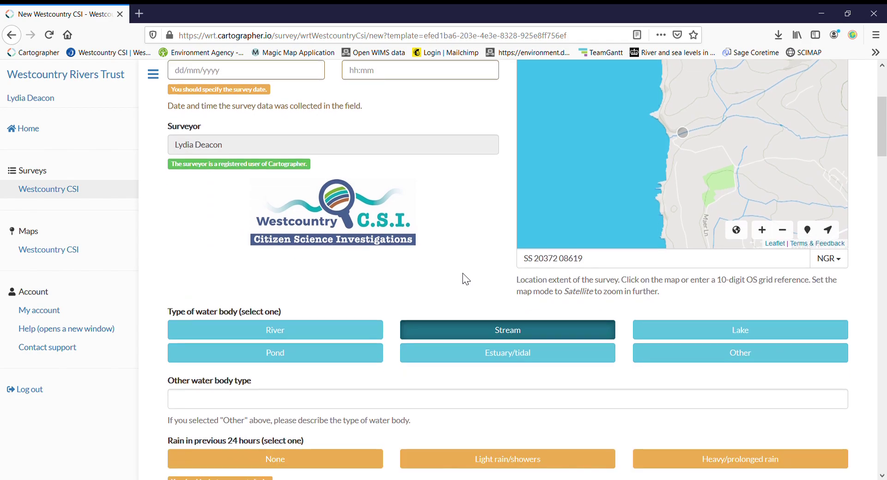
pyautogui.scroll(-13, 461, 272)
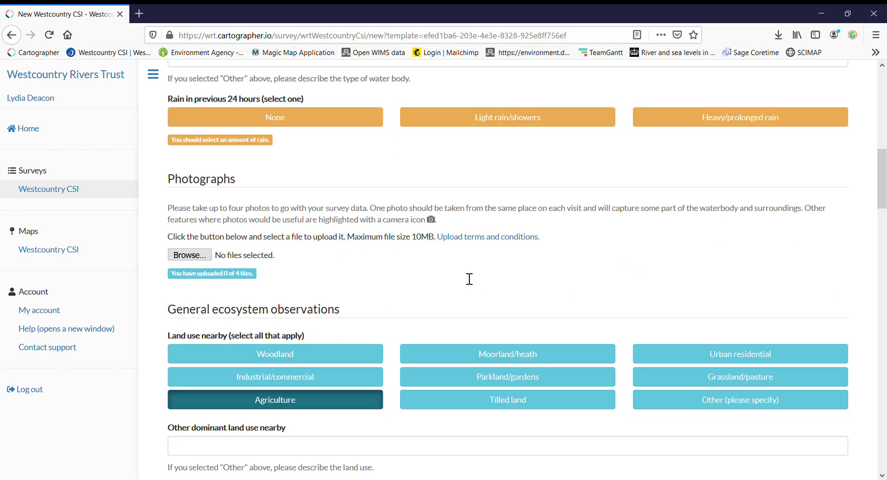
pyautogui.scroll(-19, 469, 279)
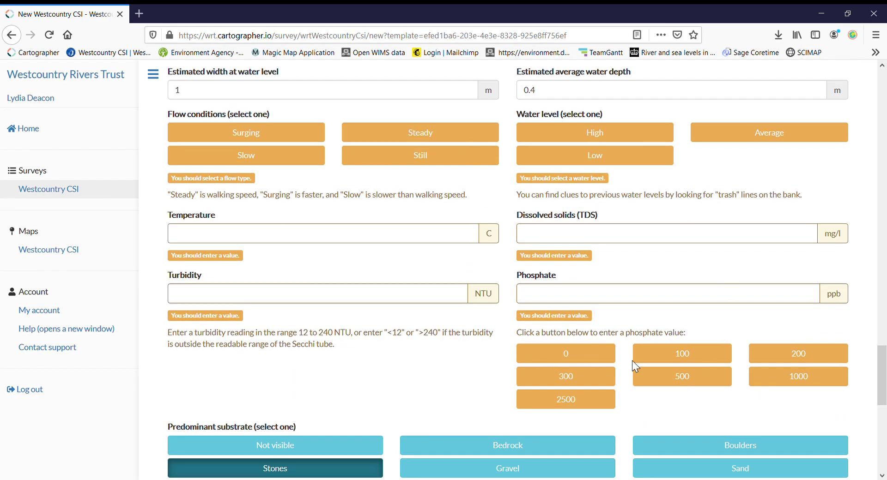
# Scroll through the copied draft to check the prefilled Stream, Grass and Stones answers
pyautogui.scroll(10, 494, 351)
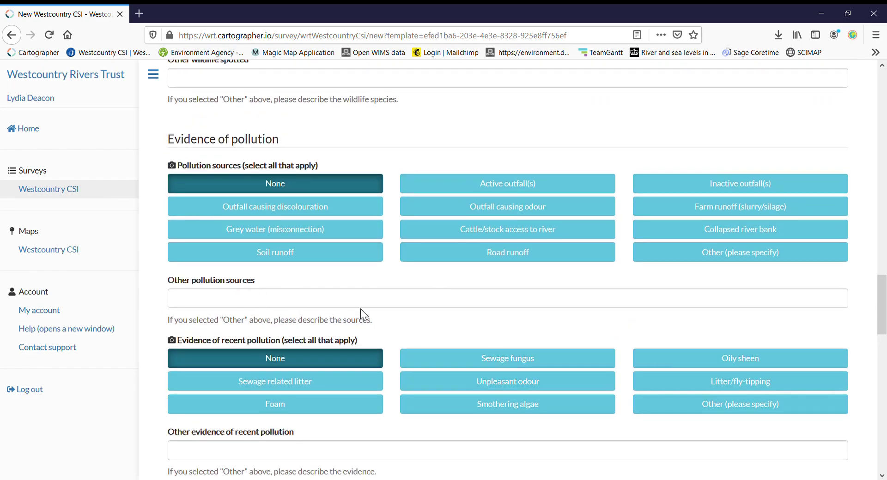
pyautogui.scroll(8, 395, 319)
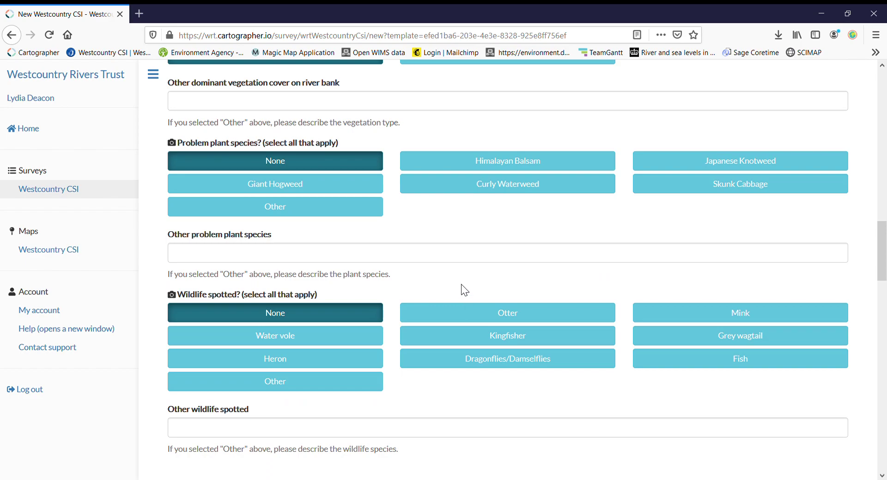
pyautogui.scroll(1, 456, 283)
pyautogui.scroll(7, 456, 284)
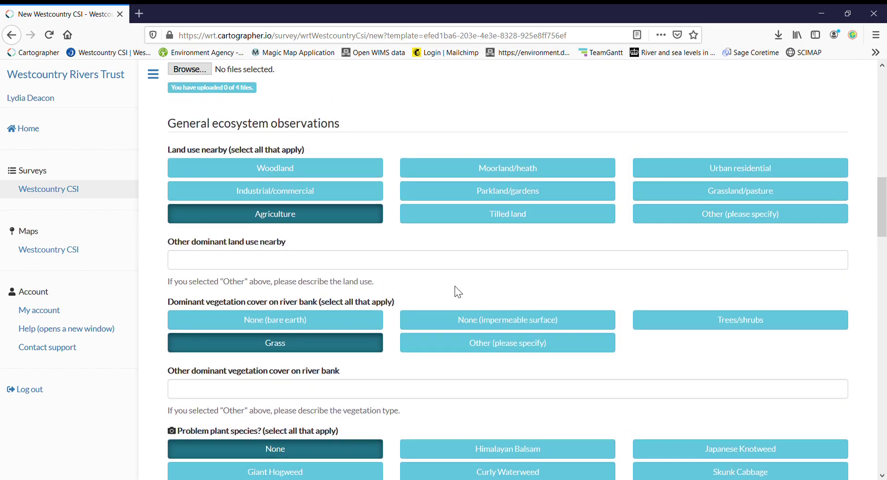
pyautogui.scroll(5, 499, 340)
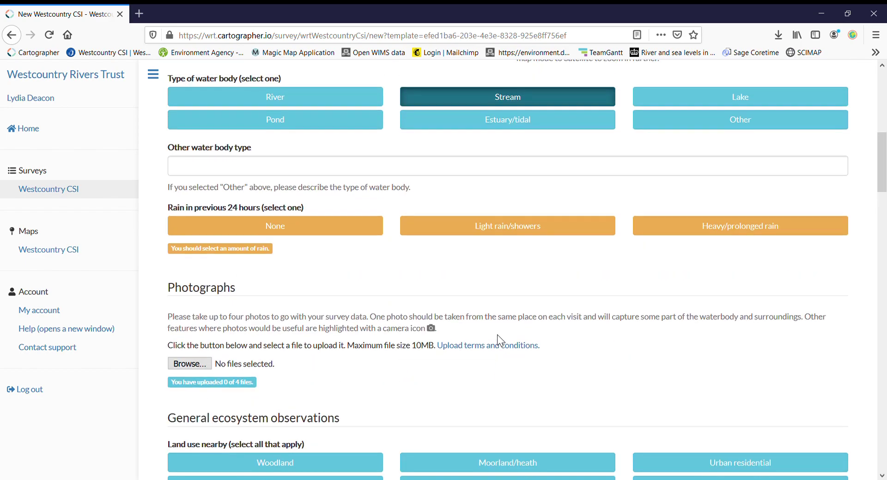
pyautogui.scroll(7, 498, 334)
pyautogui.scroll(-9, 499, 334)
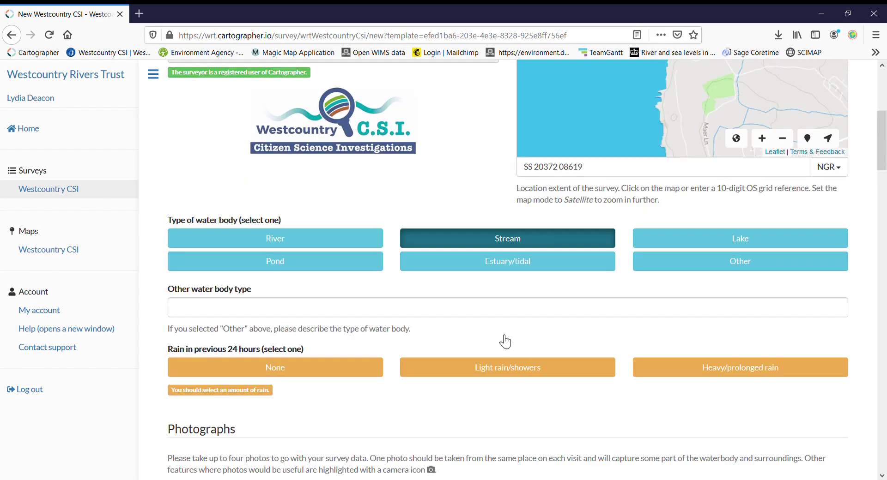
pyautogui.scroll(-9, 500, 335)
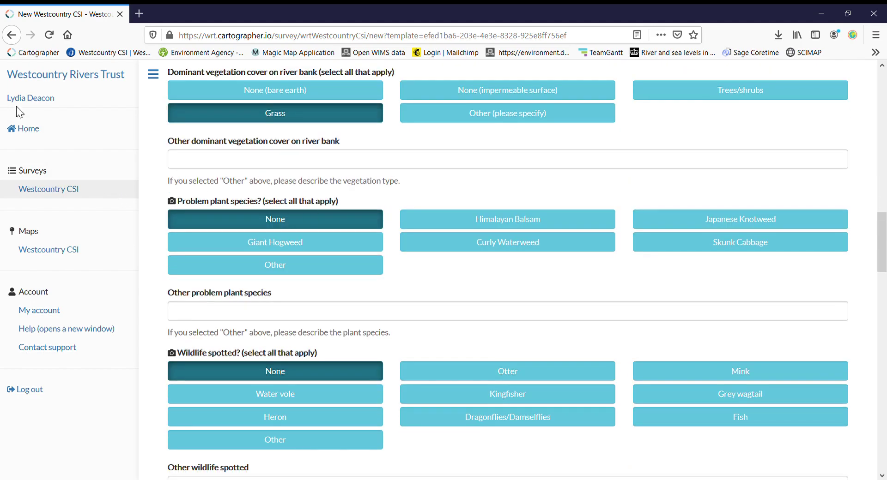
# Abandon the copied draft unsaved and return to the Westcountry Rivers Trust home page
pyautogui.click(29, 129)
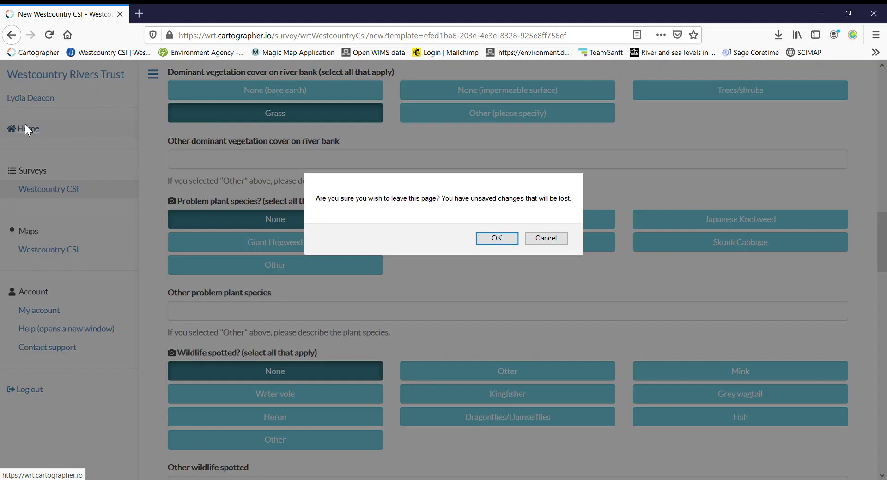
pyautogui.click(504, 239)
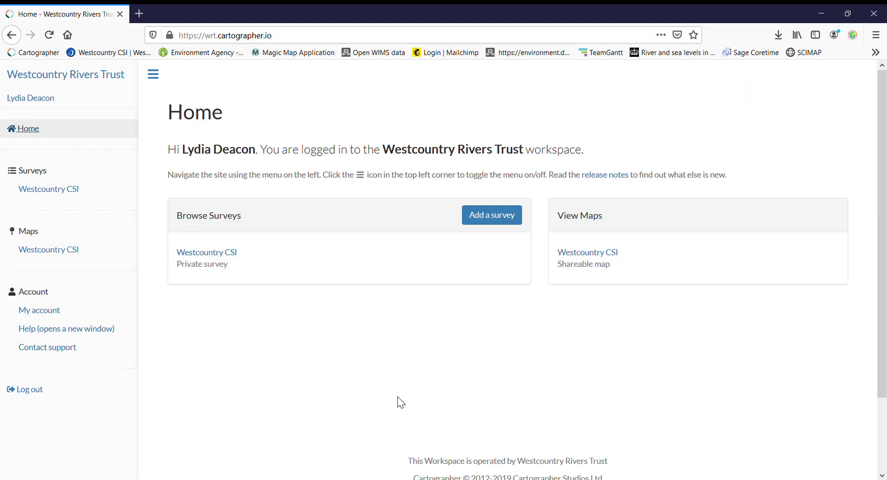